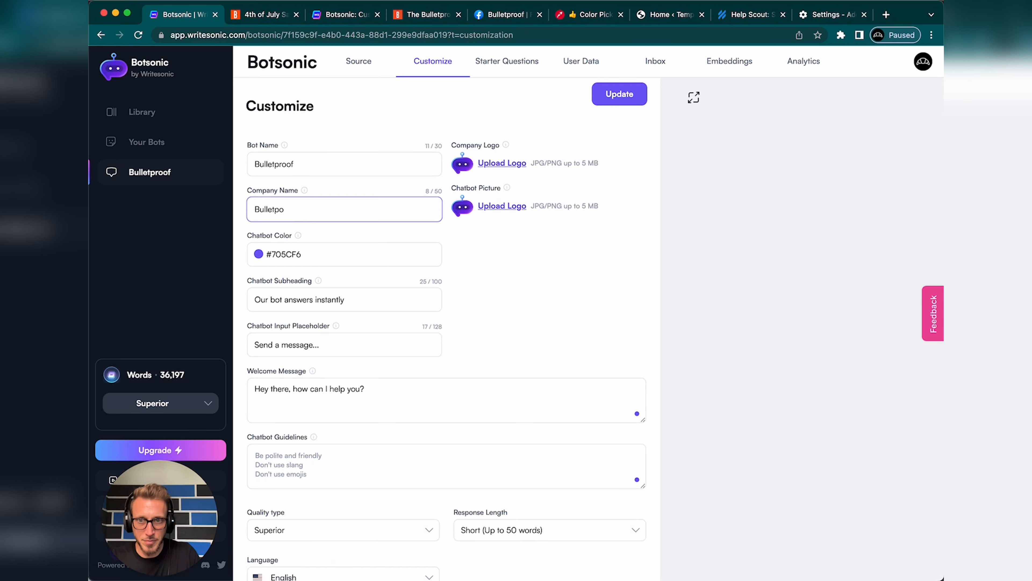
Step: Complete the company name as "Bulletproof" and update the bot's information
{"action": "key", "text": "BackSpace"}
{"action": "type", "text": "roof"}
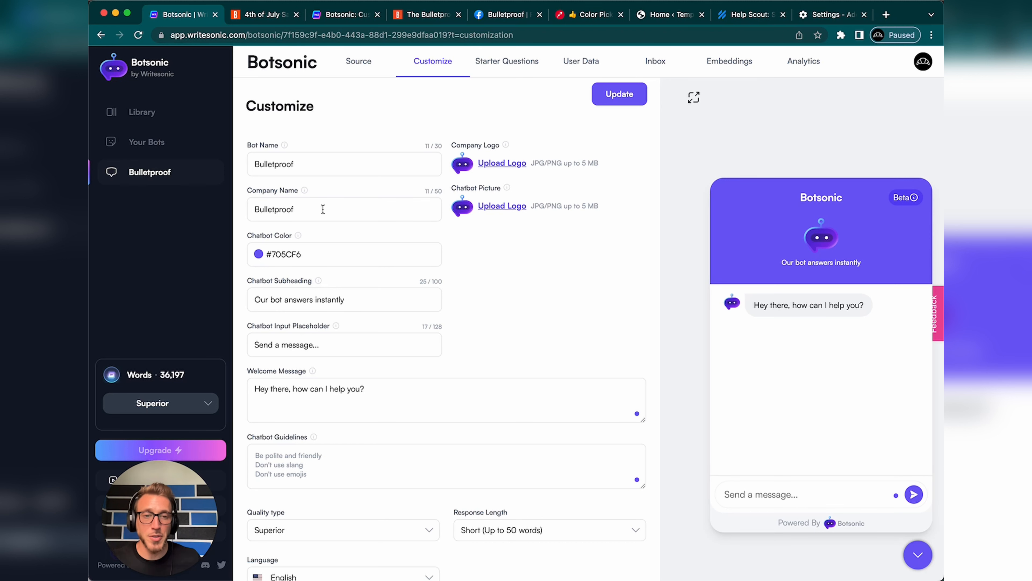
{"action": "left_click_drag", "start_coordinate": [807, 198], "coordinate": [855, 203]}
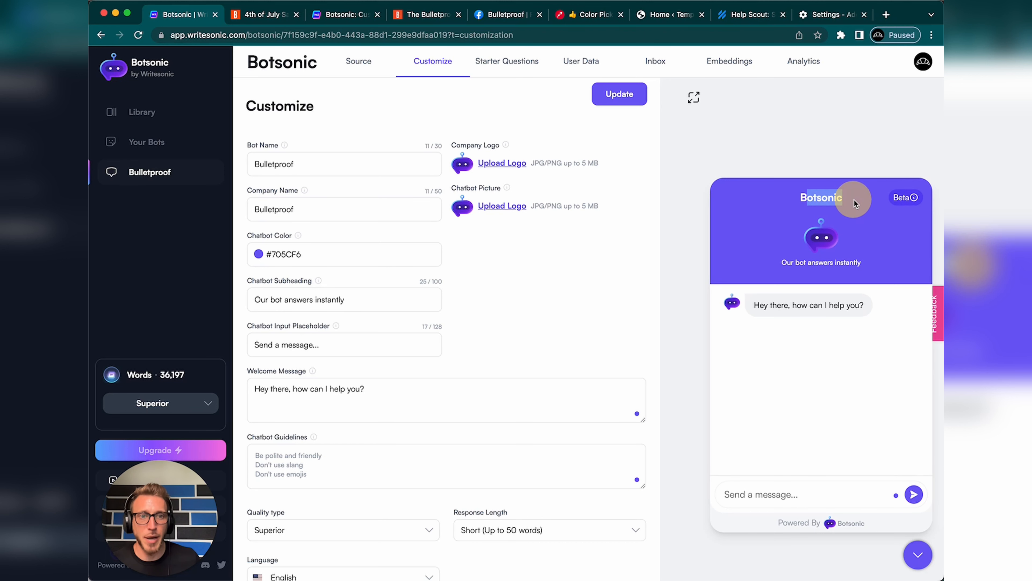
{"action": "left_click", "coordinate": [823, 198]}
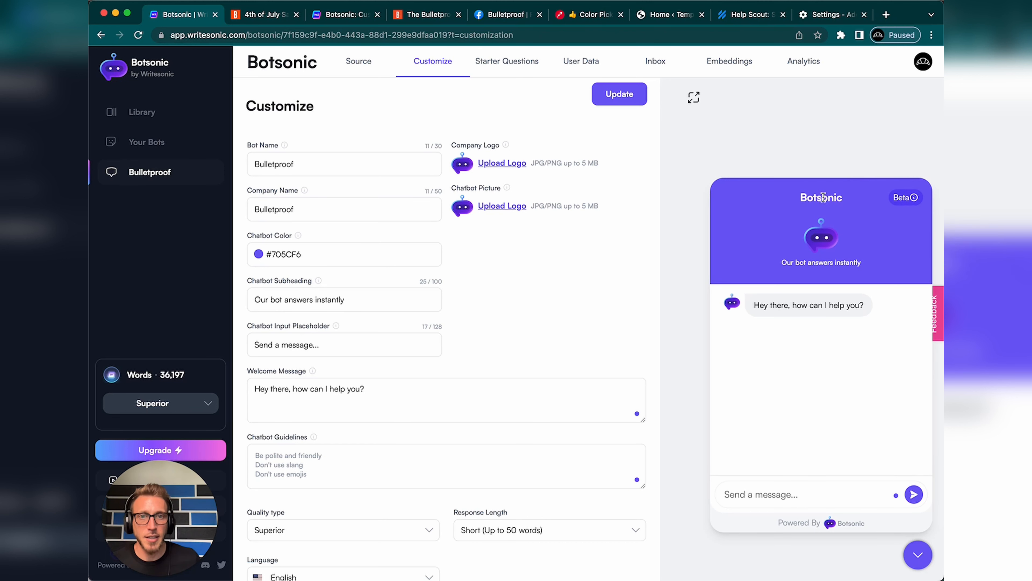
{"action": "left_click", "coordinate": [614, 99]}
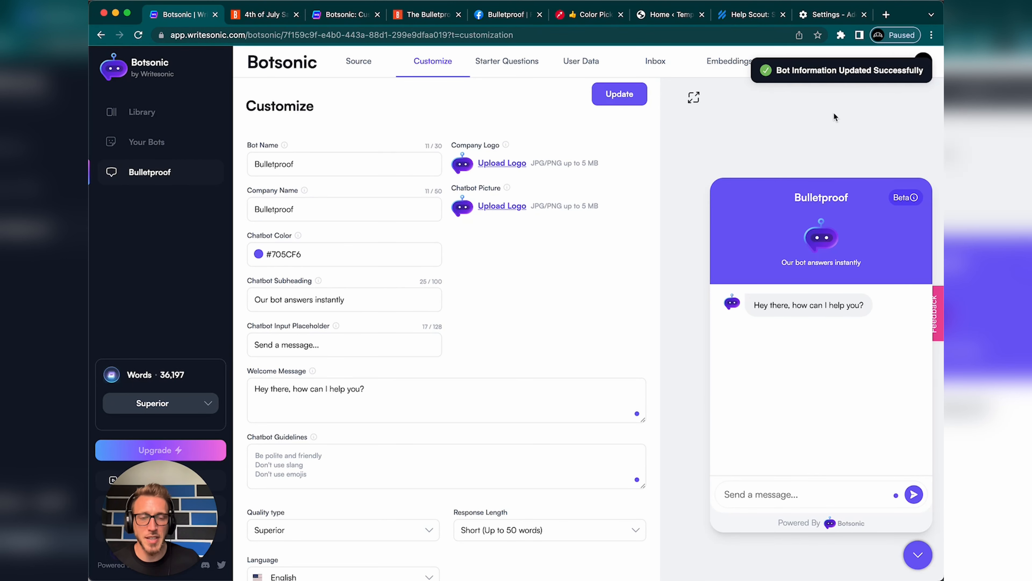
Step: Upload the orange Bulletproof logo PNG from the Desktop as the company logo
{"action": "left_click", "coordinate": [501, 163]}
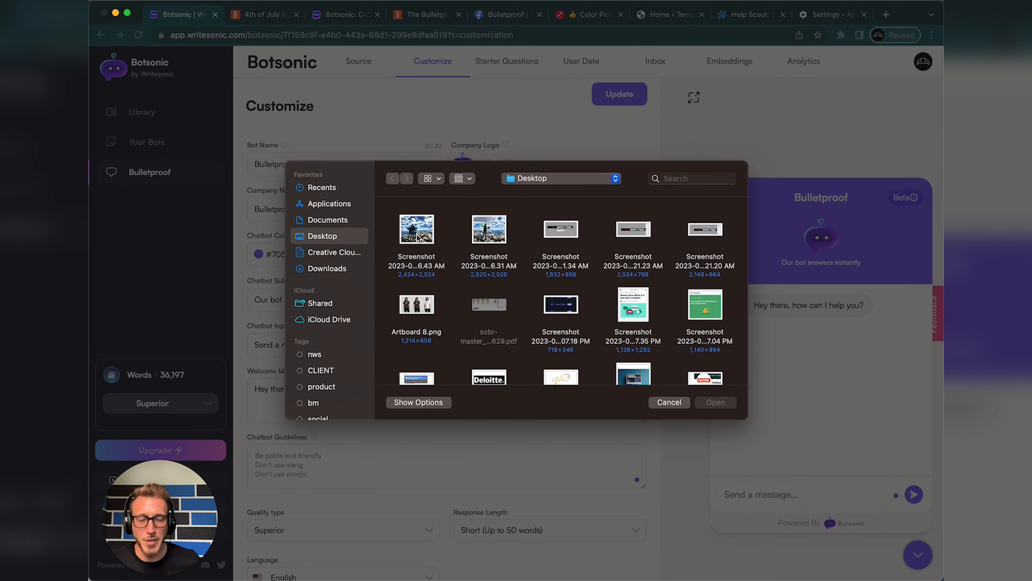
{"action": "scroll", "coordinate": [449, 249], "scroll_direction": "down", "scroll_amount": 10}
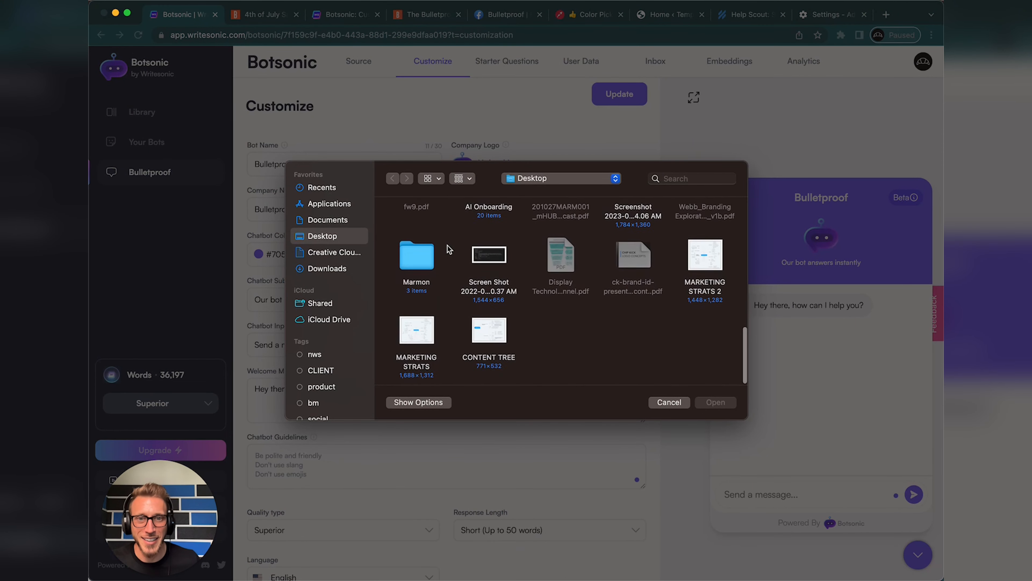
{"action": "scroll", "coordinate": [449, 248], "scroll_direction": "up", "scroll_amount": 5}
{"action": "left_click", "coordinate": [561, 266]}
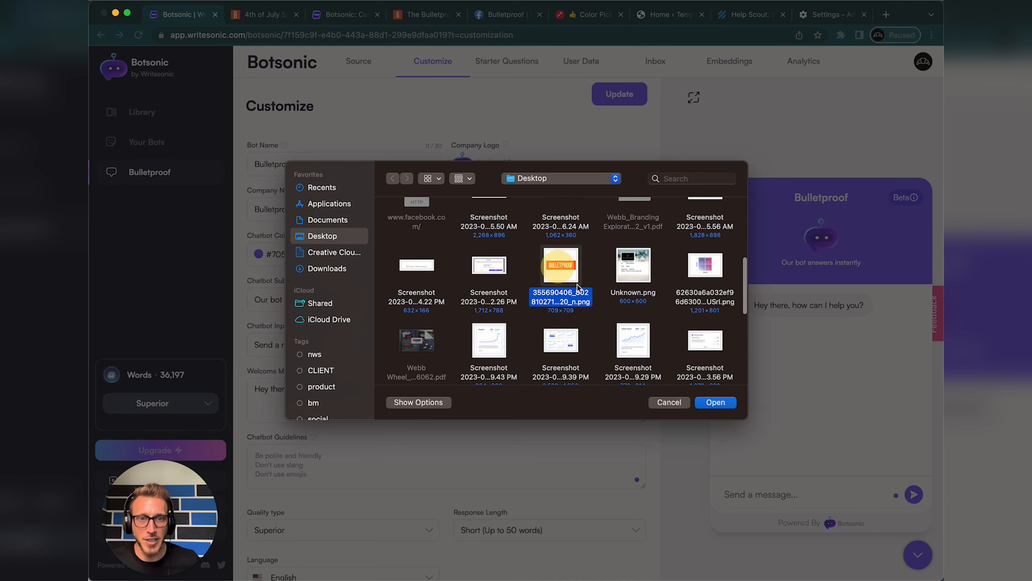
{"action": "left_click", "coordinate": [716, 402]}
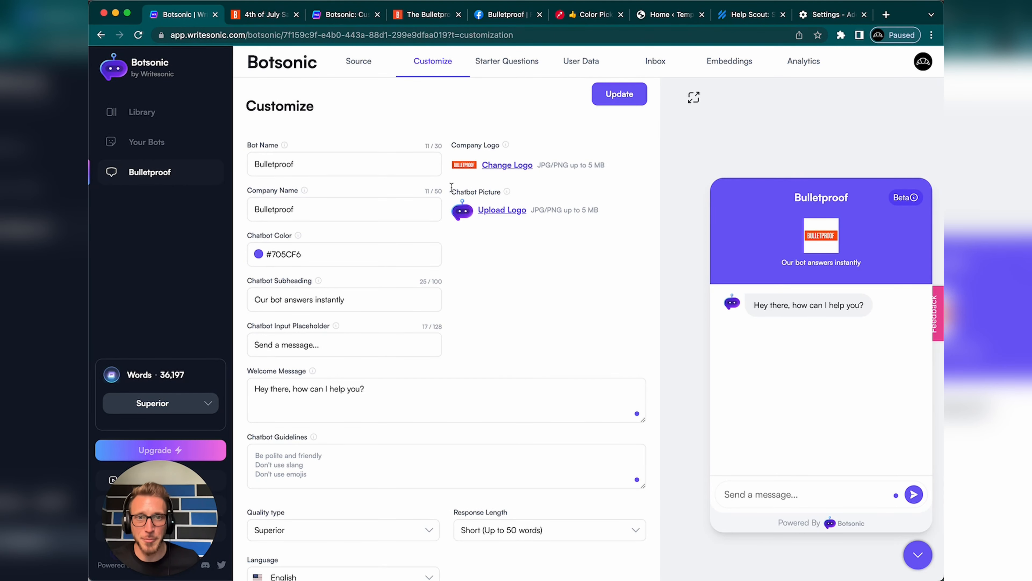
Step: Copy the HEX code #fc5000 from the image color picker site and set it as the chatbot color in Botsonic
{"action": "left_click", "coordinate": [579, 16]}
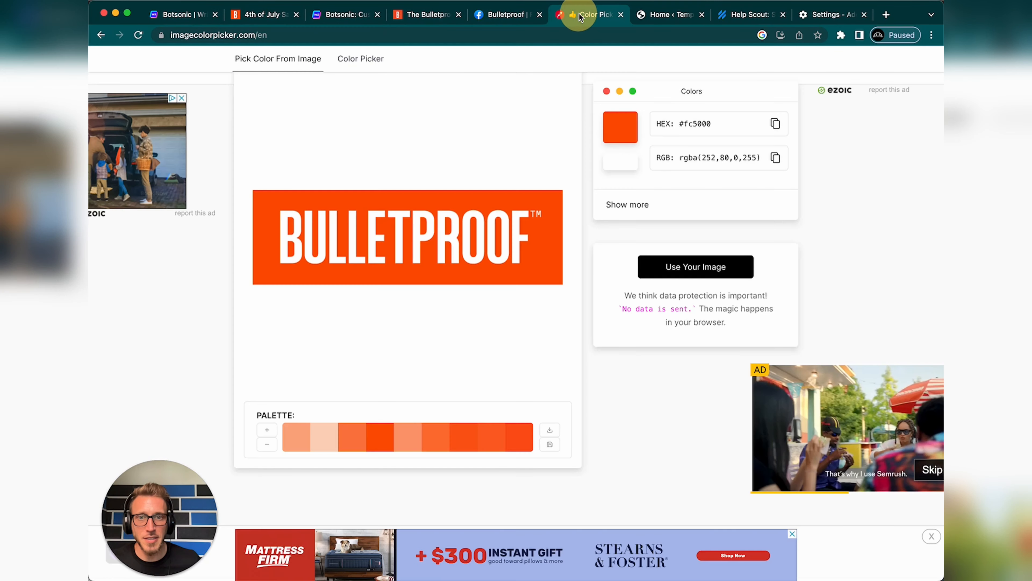
{"action": "left_click", "coordinate": [774, 124]}
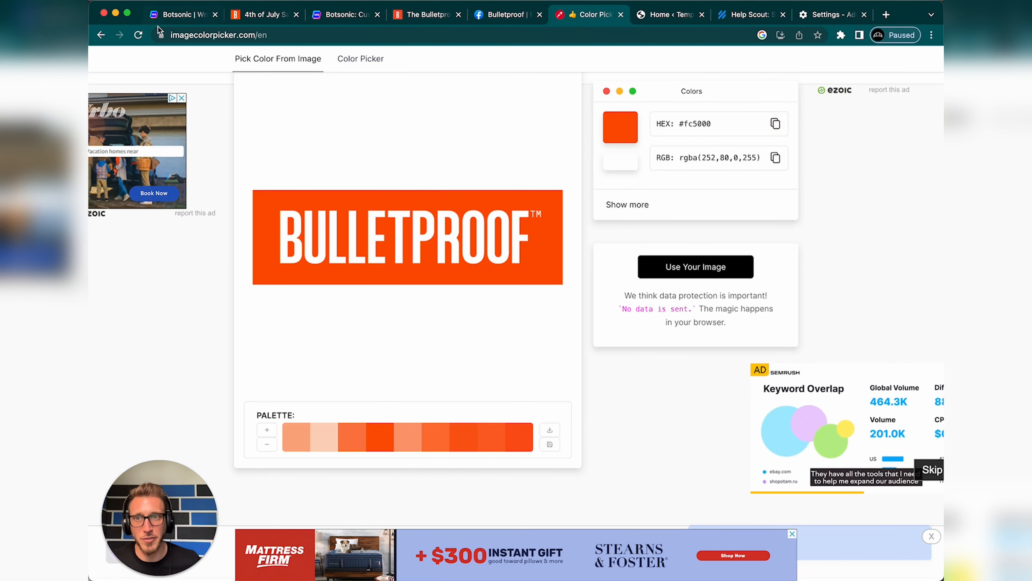
{"action": "left_click", "coordinate": [194, 18]}
{"action": "left_click", "coordinate": [318, 255]}
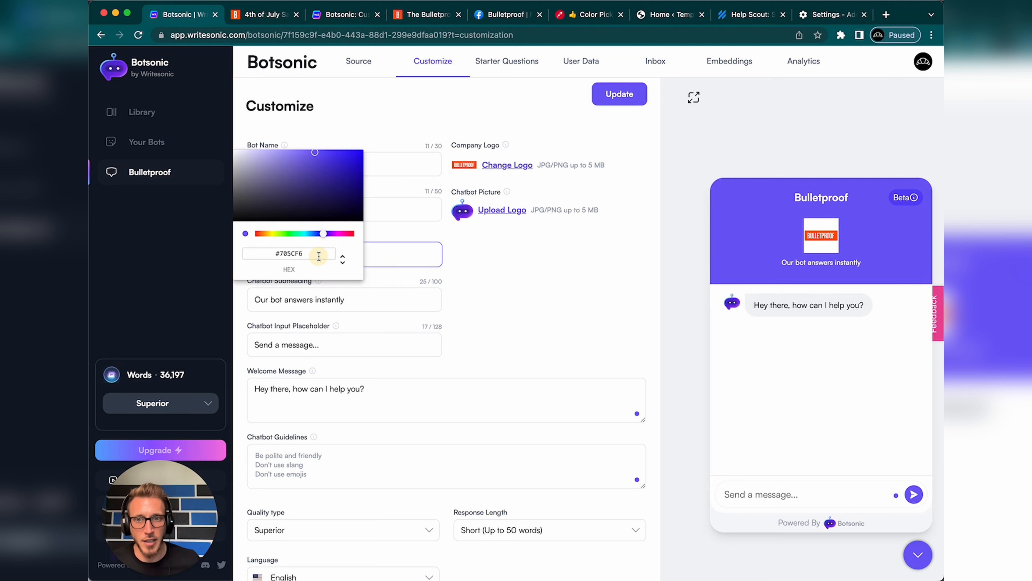
{"action": "triple_click", "coordinate": [299, 253]}
{"action": "key", "text": "super+v"}
{"action": "left_click", "coordinate": [474, 276]}
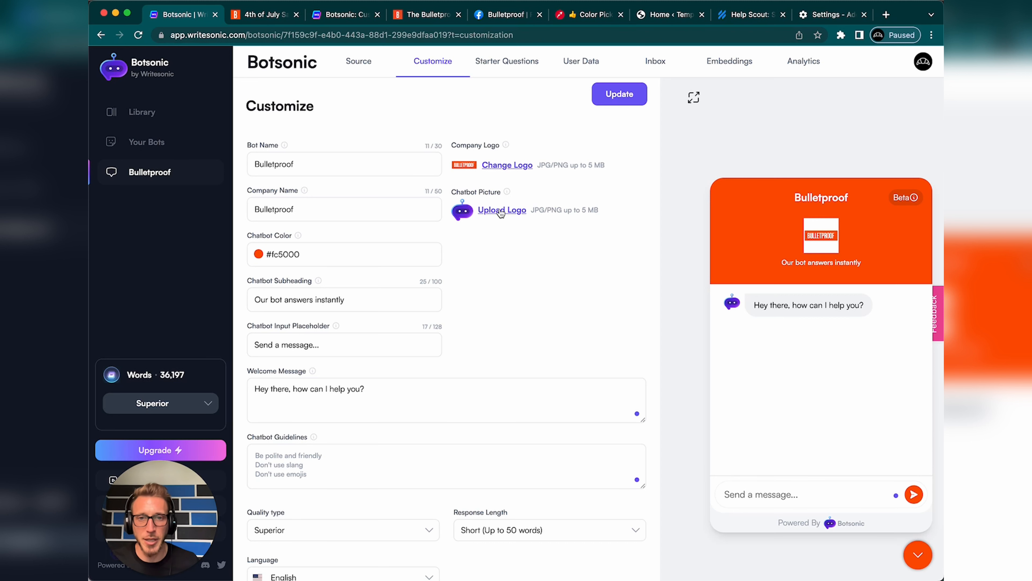
Step: Set the chatbot subheading to "Chat away!" and update the bot
{"action": "double_click", "coordinate": [330, 300]}
{"action": "left_click", "coordinate": [821, 270]}
{"action": "left_click_drag", "start_coordinate": [778, 261], "coordinate": [875, 261]}
{"action": "double_click", "coordinate": [352, 300]}
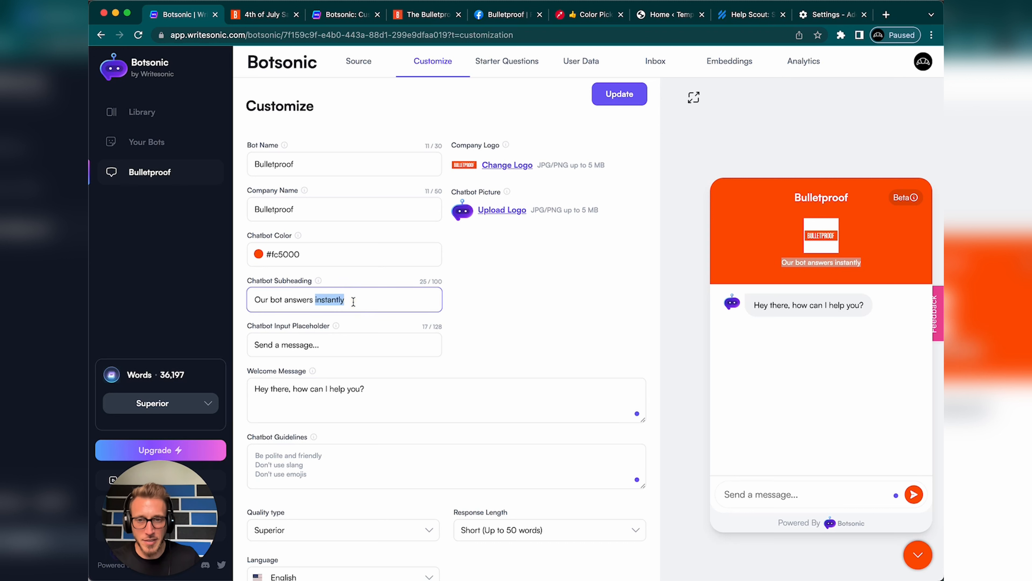
{"action": "triple_click", "coordinate": [352, 300]}
{"action": "type", "text": "Chat "}
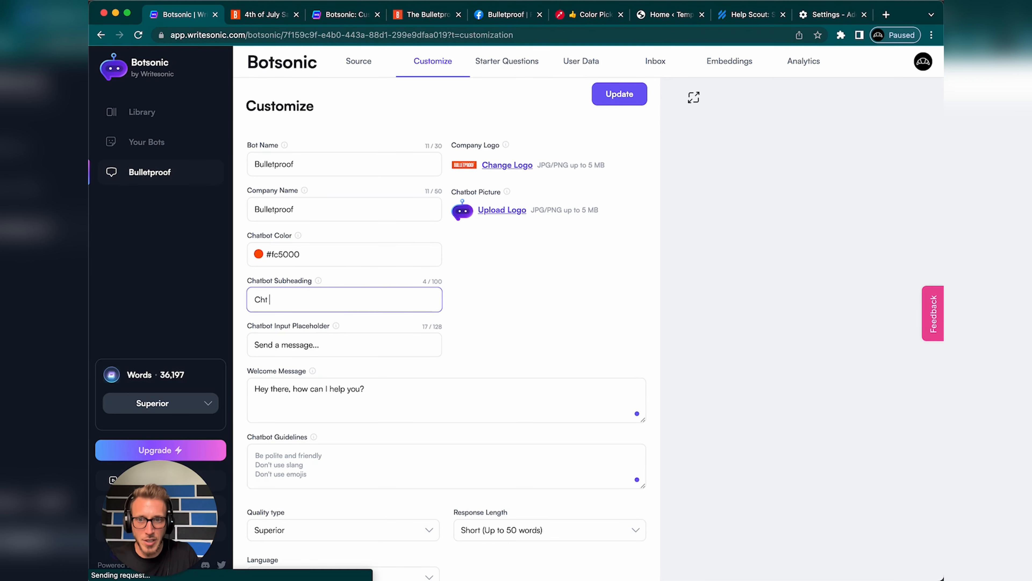
{"action": "type", "text": "away!"}
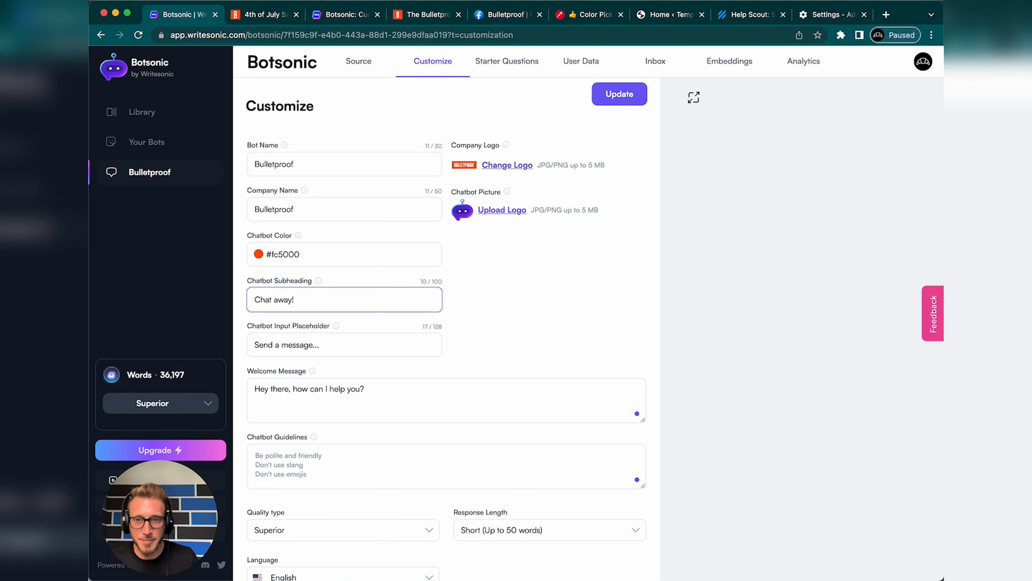
{"action": "left_click", "coordinate": [574, 314]}
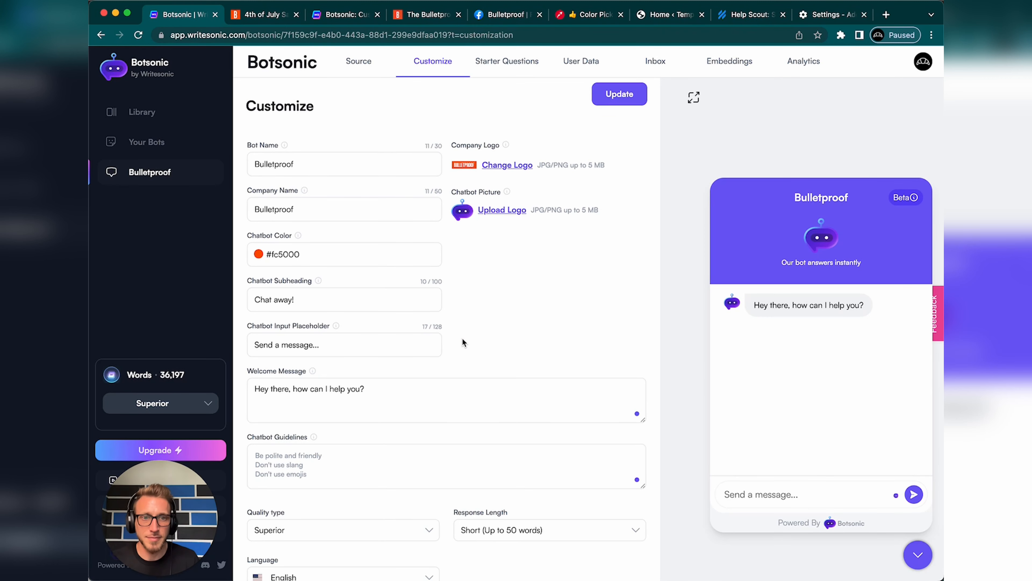
{"action": "left_click", "coordinate": [618, 93]}
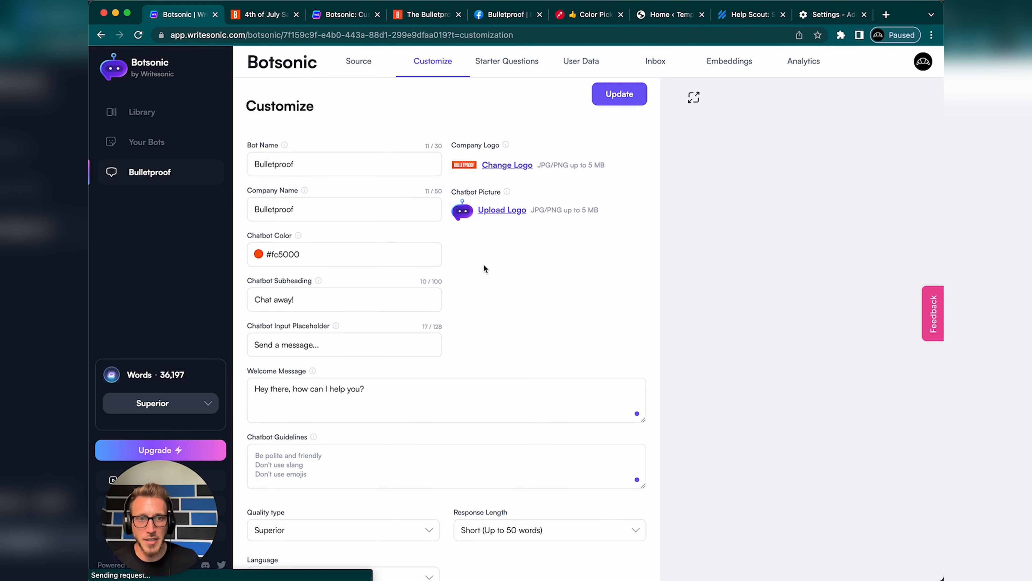
Step: Set the chatbot subheading to "We're here for you 24/7" and update the bot
{"action": "left_click", "coordinate": [328, 303]}
{"action": "key", "text": "super+a"}
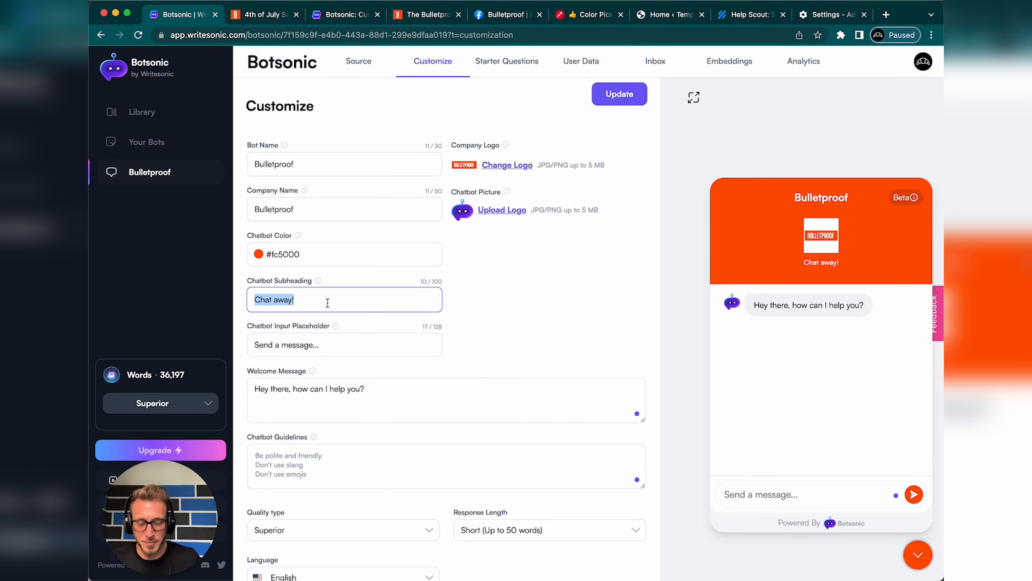
{"action": "type", "text": "We're here "}
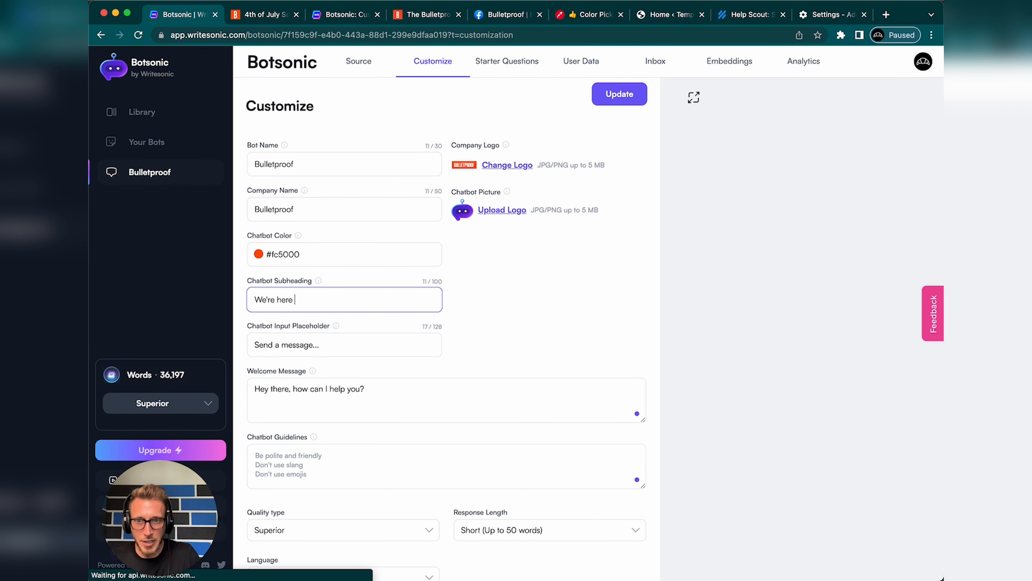
{"action": "type", "text": "for you 24/7"}
{"action": "left_click", "coordinate": [613, 94]}
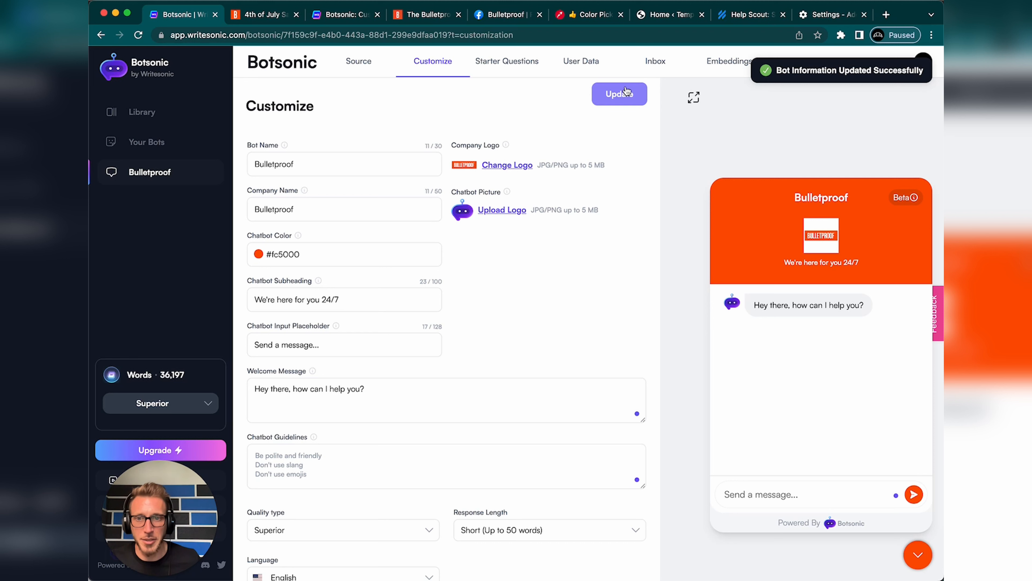
Step: Compare the input placeholder and welcome message settings with where they appear in the chat preview
{"action": "left_click", "coordinate": [355, 343]}
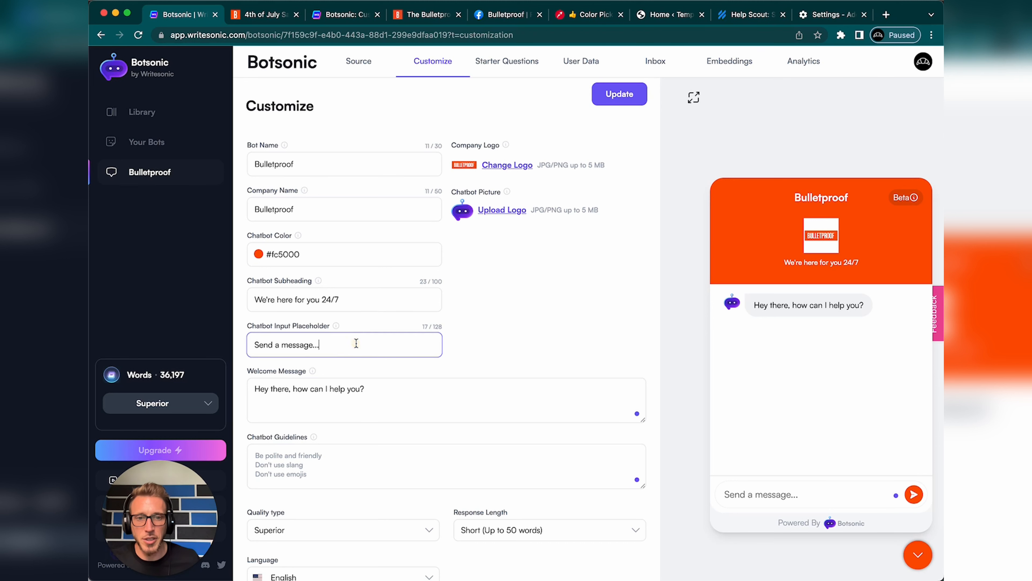
{"action": "left_click", "coordinate": [763, 496]}
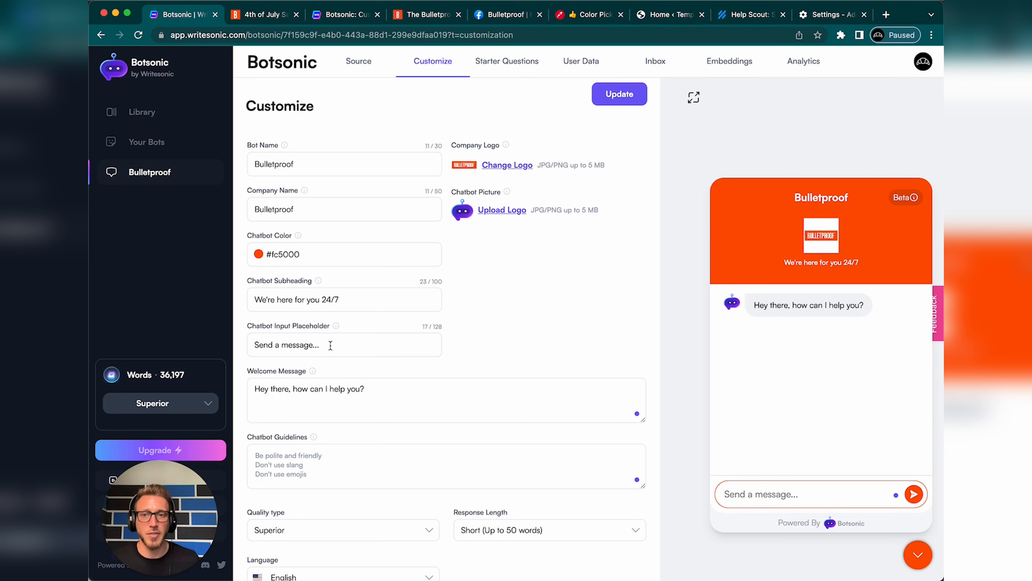
{"action": "left_click", "coordinate": [397, 392]}
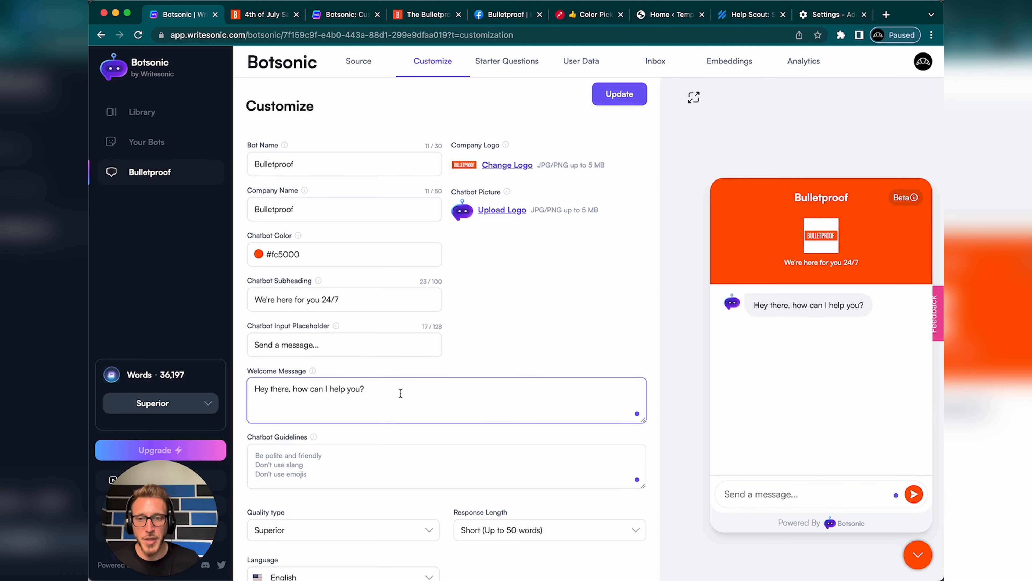
{"action": "left_click_drag", "start_coordinate": [755, 305], "coordinate": [897, 311]}
{"action": "left_click", "coordinate": [896, 311]}
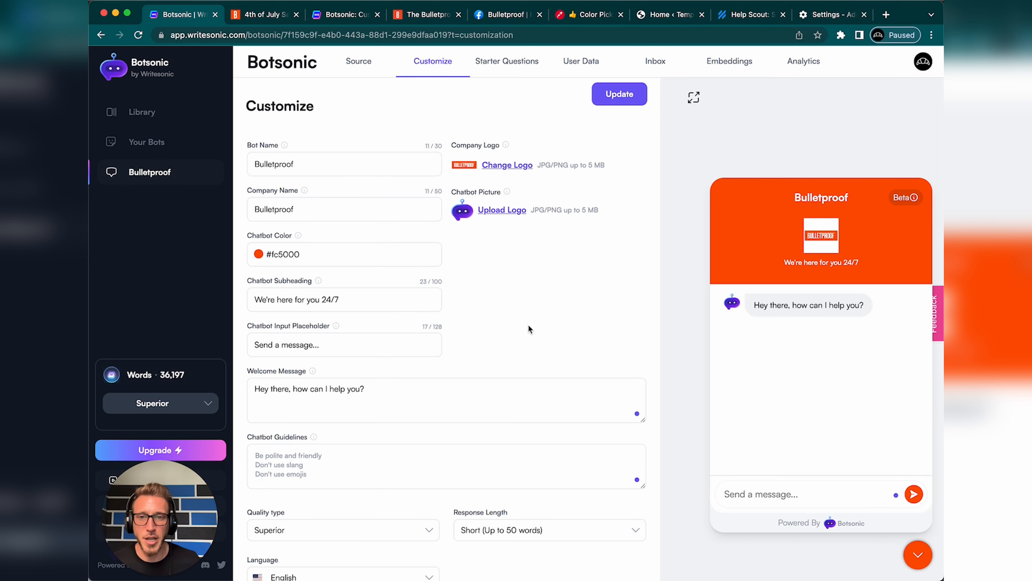
Step: Turn off Botsonic Branding and turn on Hide Beta, keeping the widget position on Right
{"action": "scroll", "coordinate": [527, 328], "scroll_direction": "down", "scroll_amount": 5}
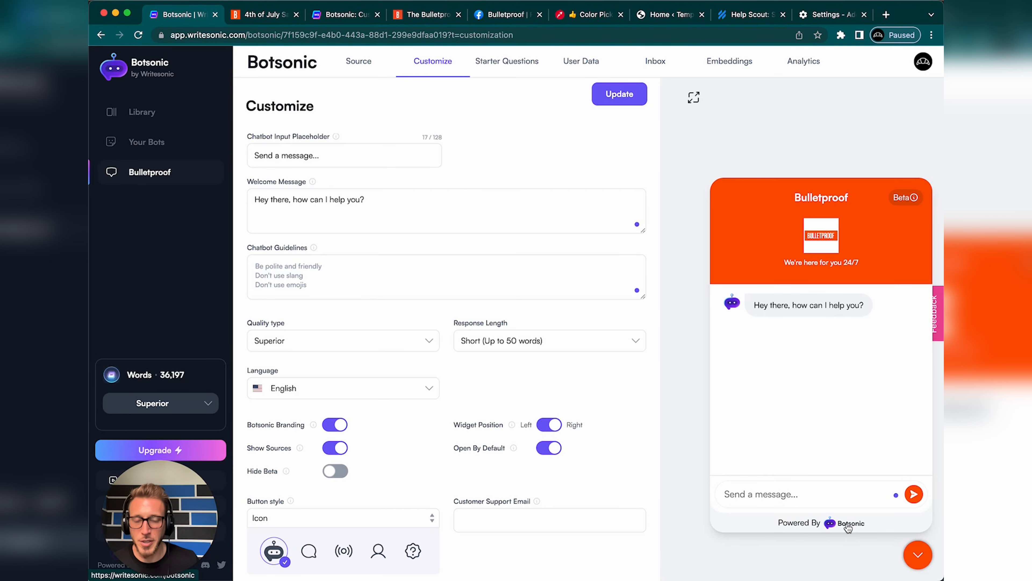
{"action": "left_click", "coordinate": [335, 424]}
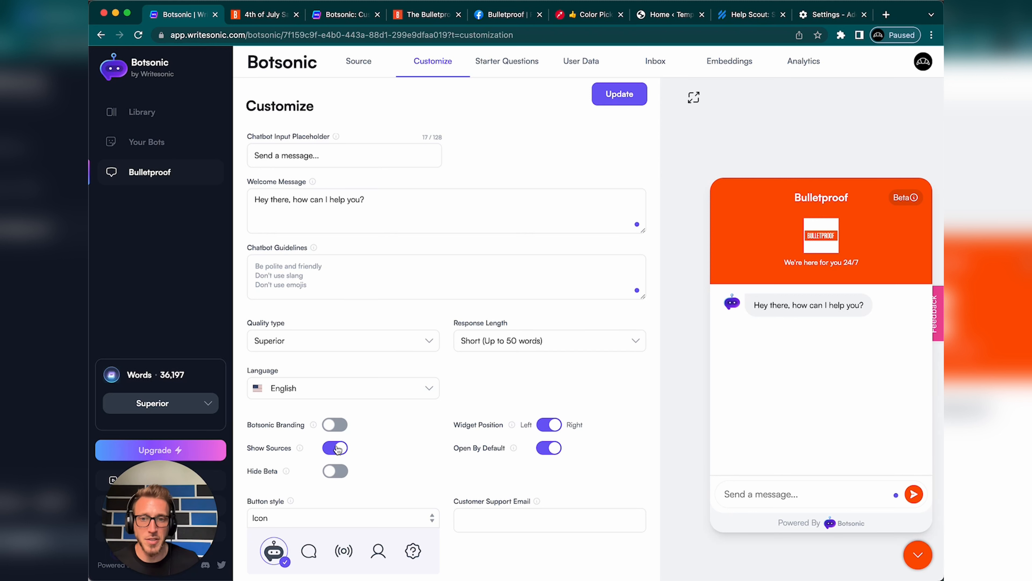
{"action": "left_click", "coordinate": [336, 472]}
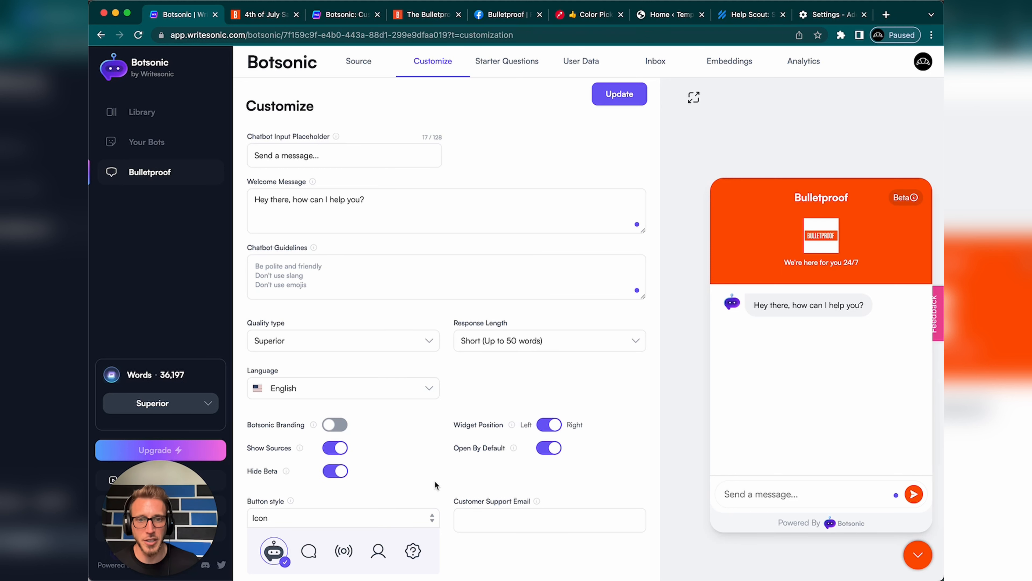
{"action": "left_click", "coordinate": [553, 426]}
{"action": "left_click", "coordinate": [553, 426]}
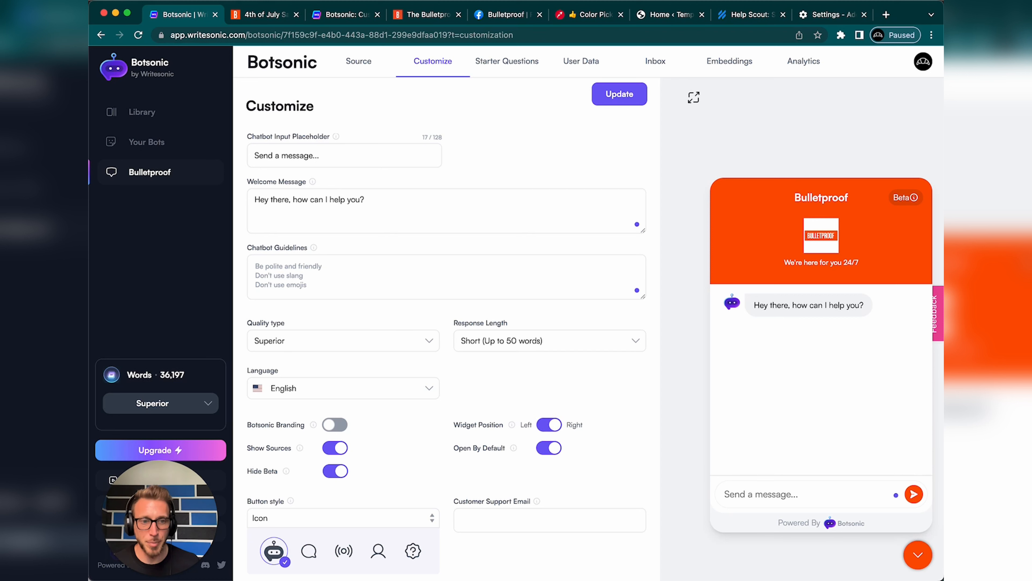
Step: Choose the question-mark badge as the button icon, check it in the collapsed chat preview, and update the bot
{"action": "mouse_move", "coordinate": [177, 554]}
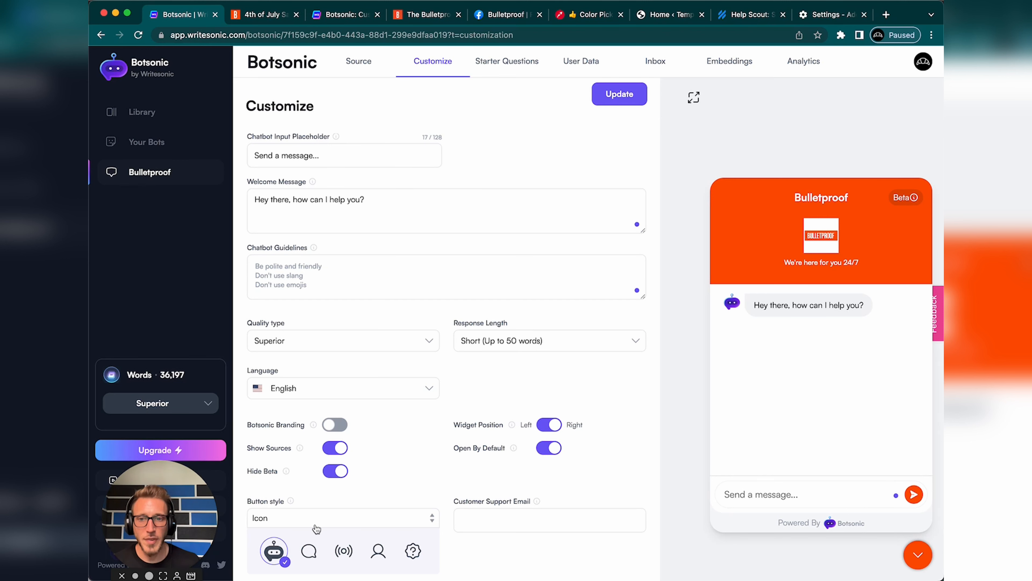
{"action": "left_click", "coordinate": [919, 559]}
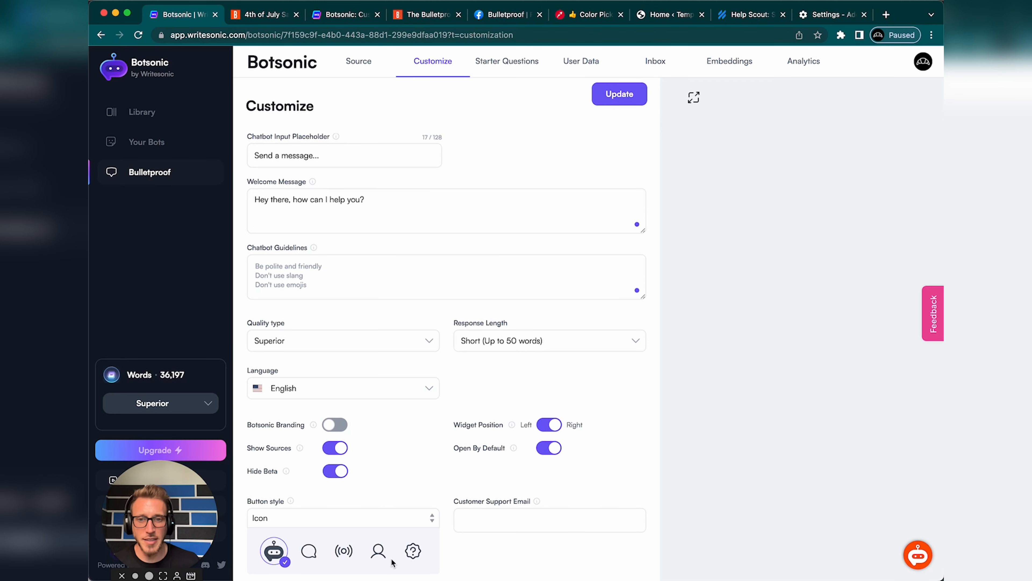
{"action": "left_click", "coordinate": [414, 554]}
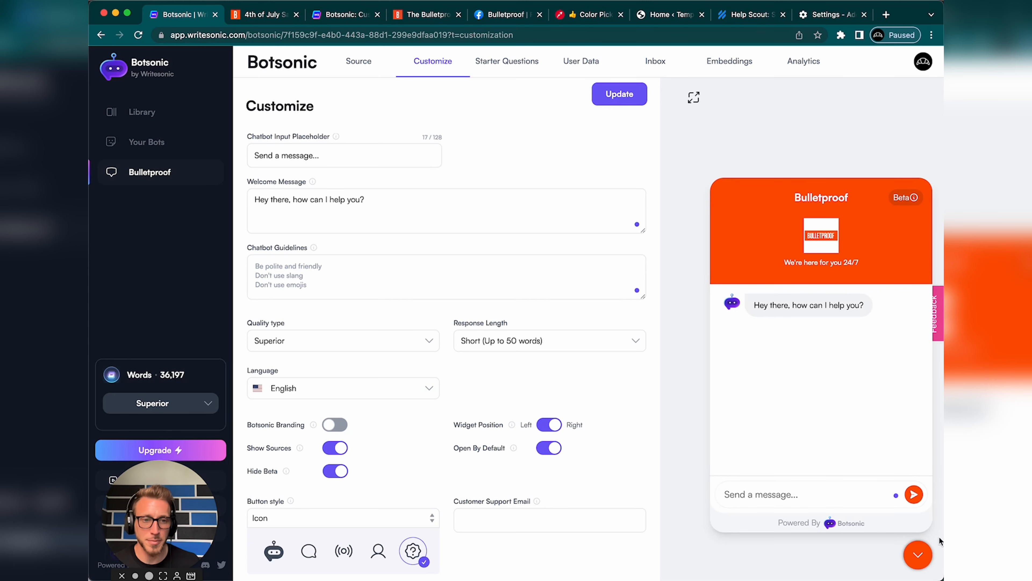
{"action": "left_click", "coordinate": [917, 555]}
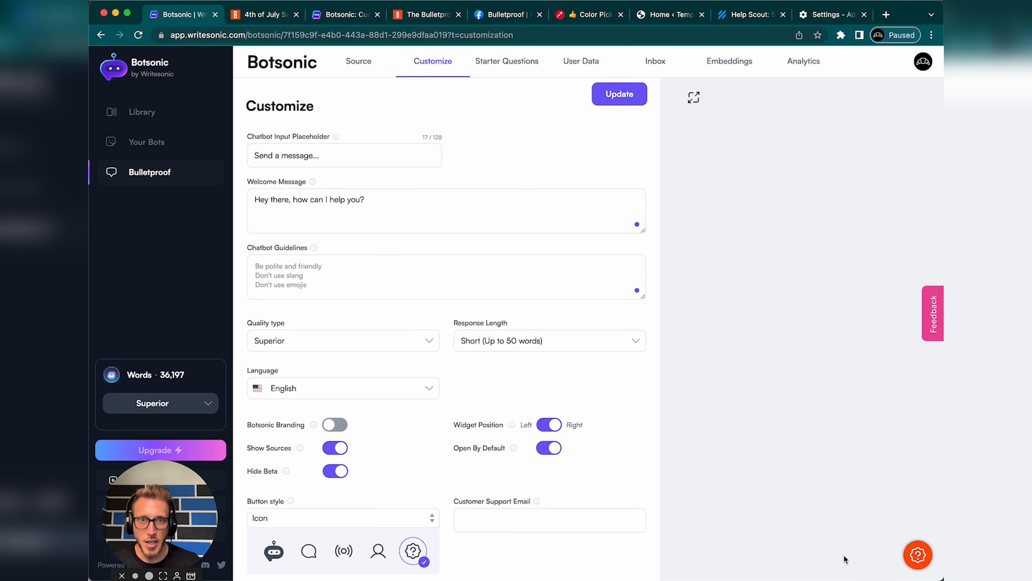
{"action": "left_click", "coordinate": [629, 103]}
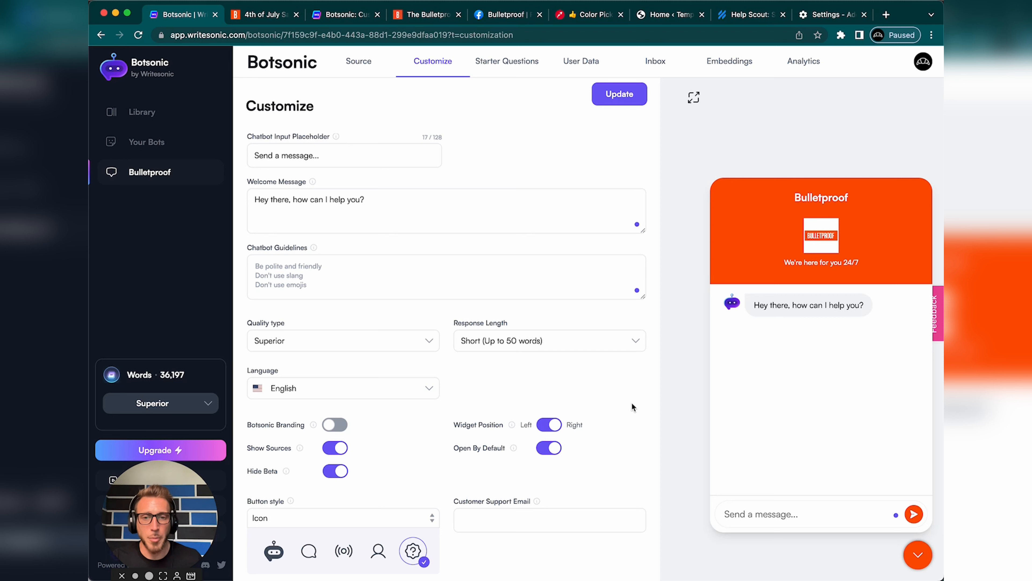
Step: Enter the company's contact e-mail address as the customer support email
{"action": "left_click", "coordinate": [529, 512]}
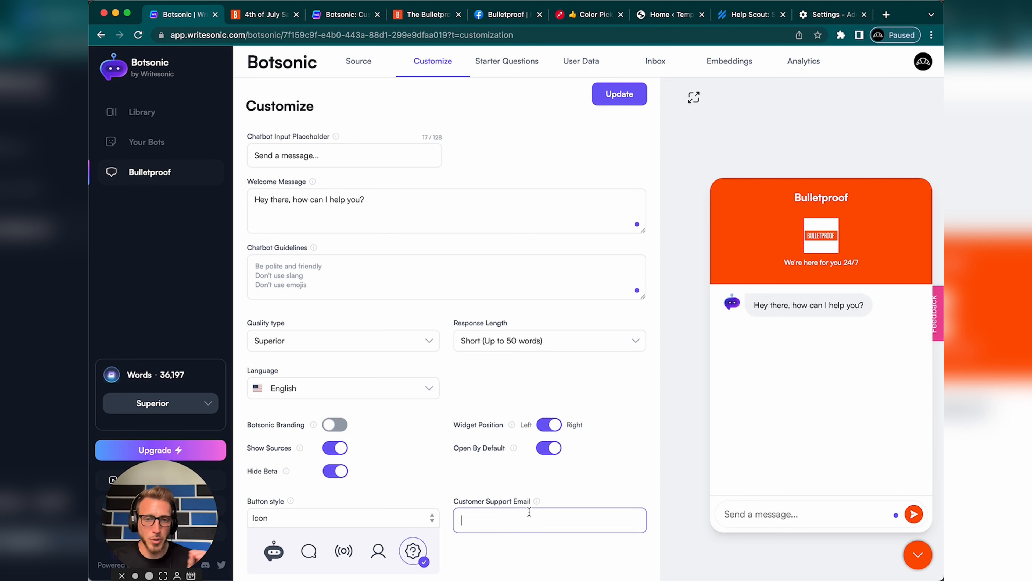
{"action": "type", "text": "hello@test.com"}
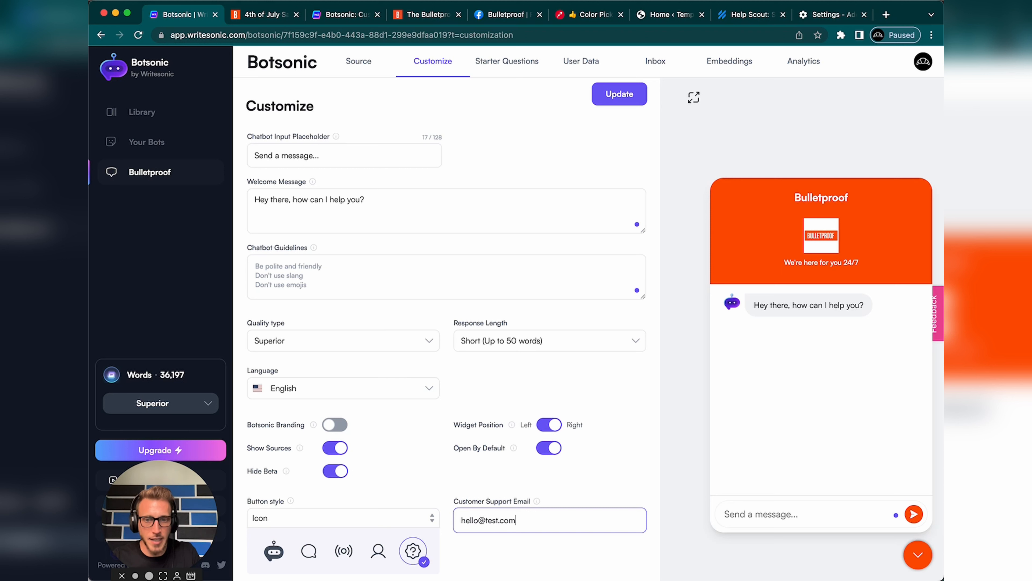
Step: Review the response length, language and quality type options, keeping Short (Up to 50 words), English and Superior, and update the bot
{"action": "left_click", "coordinate": [637, 344]}
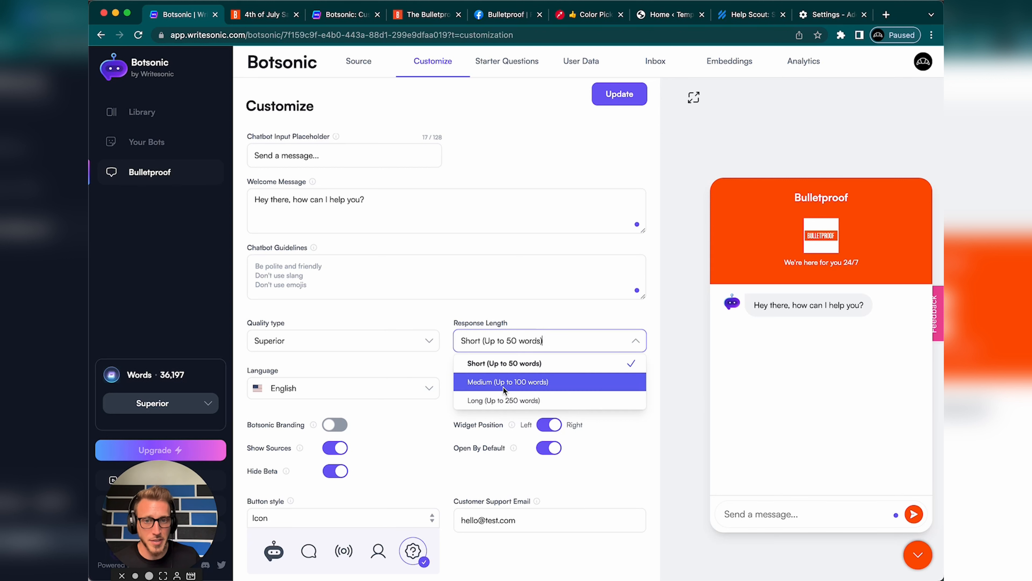
{"action": "left_click", "coordinate": [511, 365]}
{"action": "left_click", "coordinate": [423, 389]}
{"action": "scroll", "coordinate": [390, 443], "scroll_direction": "down", "scroll_amount": 3}
{"action": "scroll", "coordinate": [386, 452], "scroll_direction": "up", "scroll_amount": 5}
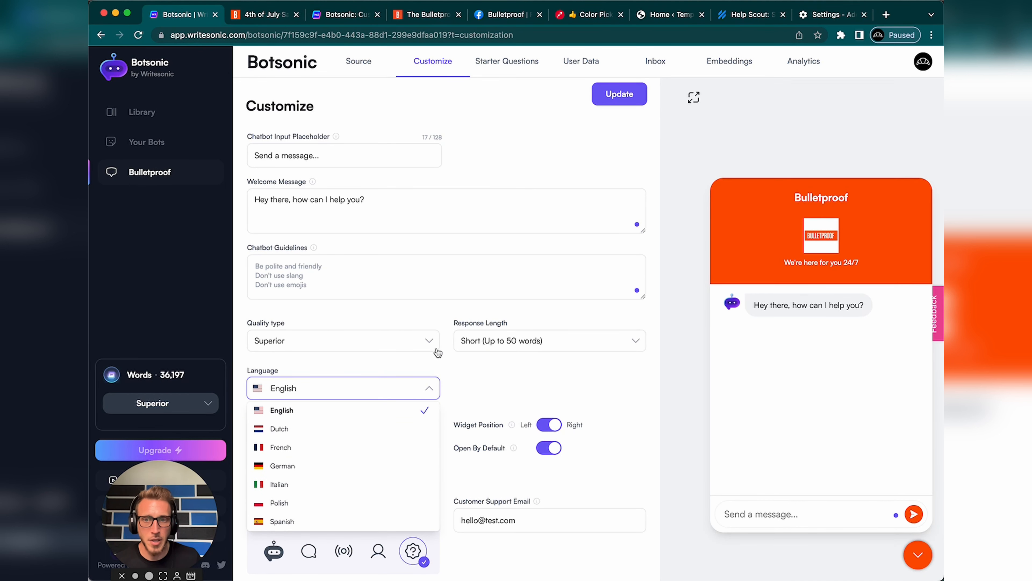
{"action": "left_click", "coordinate": [428, 341]}
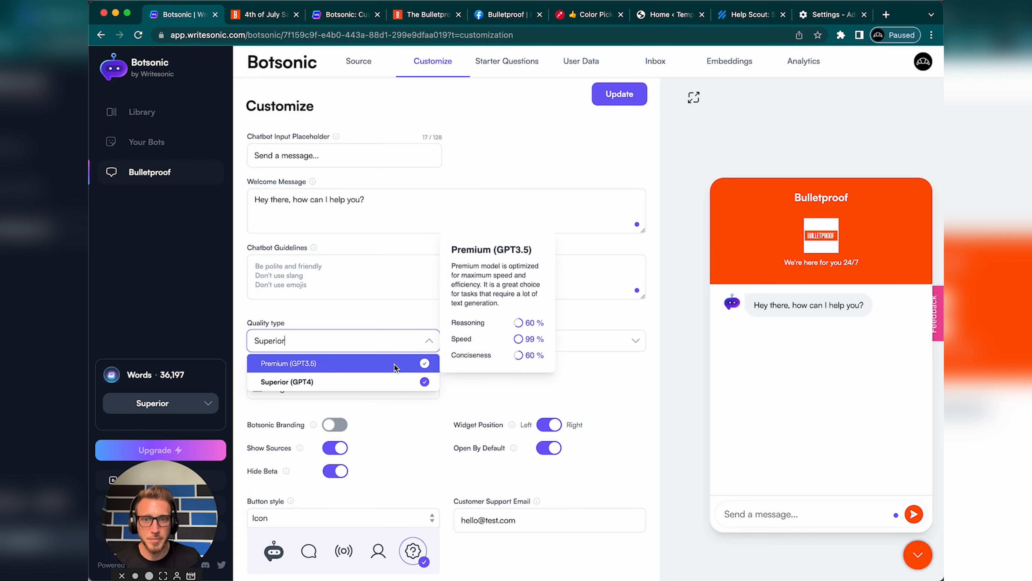
{"action": "left_click", "coordinate": [398, 382]}
{"action": "left_click", "coordinate": [620, 94]}
Step: Add the starter question "What products do you have on sale?" with the 4th of July sale page URL as its answer, and try it in the chat preview
{"action": "left_click", "coordinate": [510, 69]}
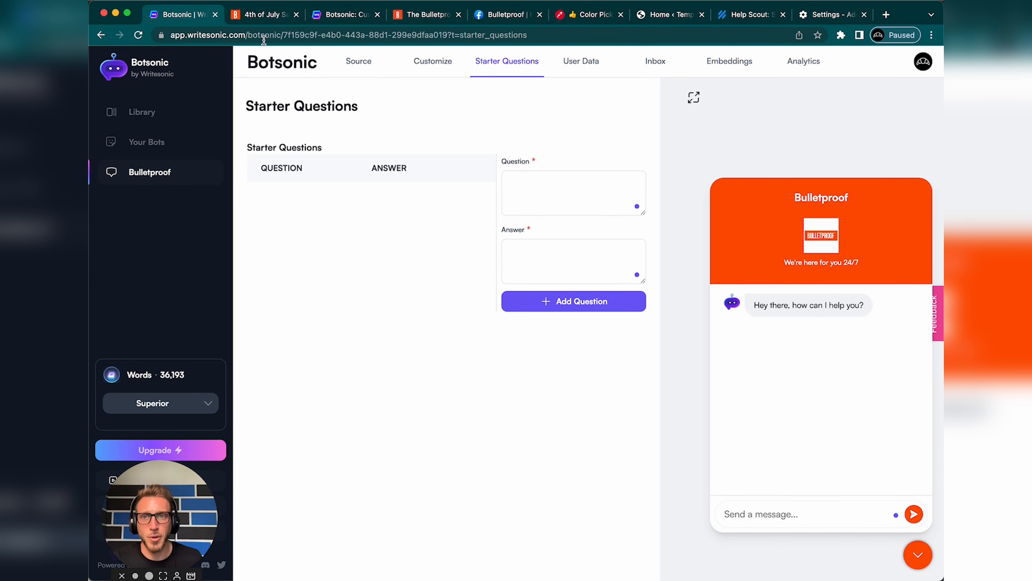
{"action": "left_click", "coordinate": [265, 15]}
{"action": "left_click", "coordinate": [334, 37]}
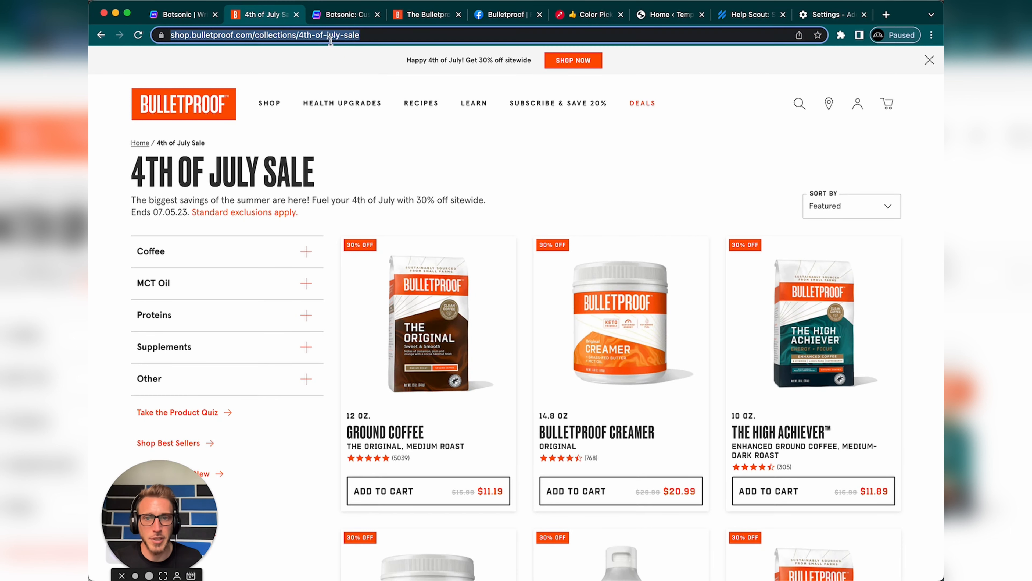
{"action": "left_click", "coordinate": [170, 16]}
{"action": "left_click", "coordinate": [544, 184]}
{"action": "type", "text": "What products do you have on sale?"}
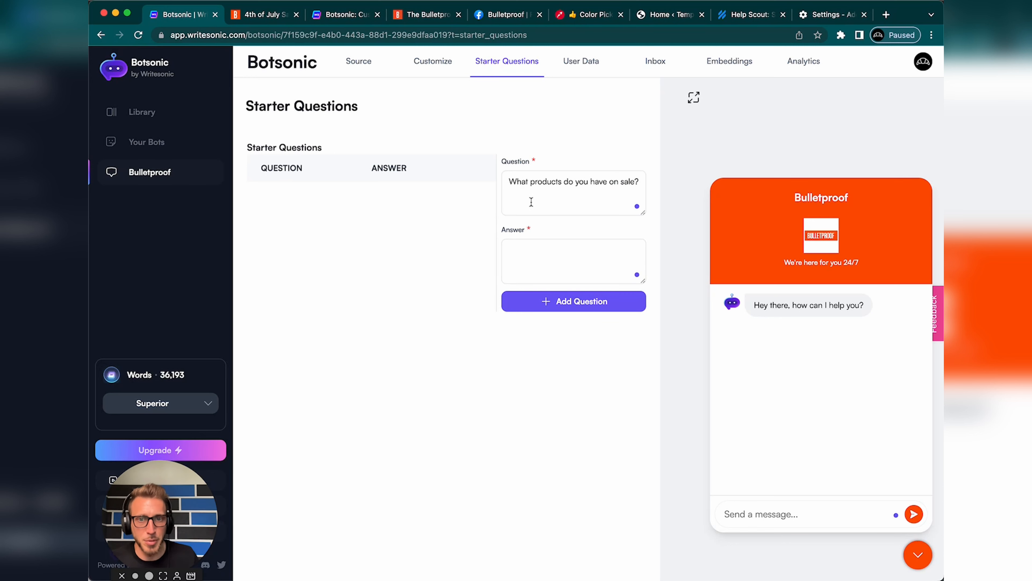
{"action": "left_click", "coordinate": [536, 256]}
{"action": "type", "text": "https://shop.bulletproof.com/collections/4th-of-july-sale"}
{"action": "left_click", "coordinate": [578, 302]}
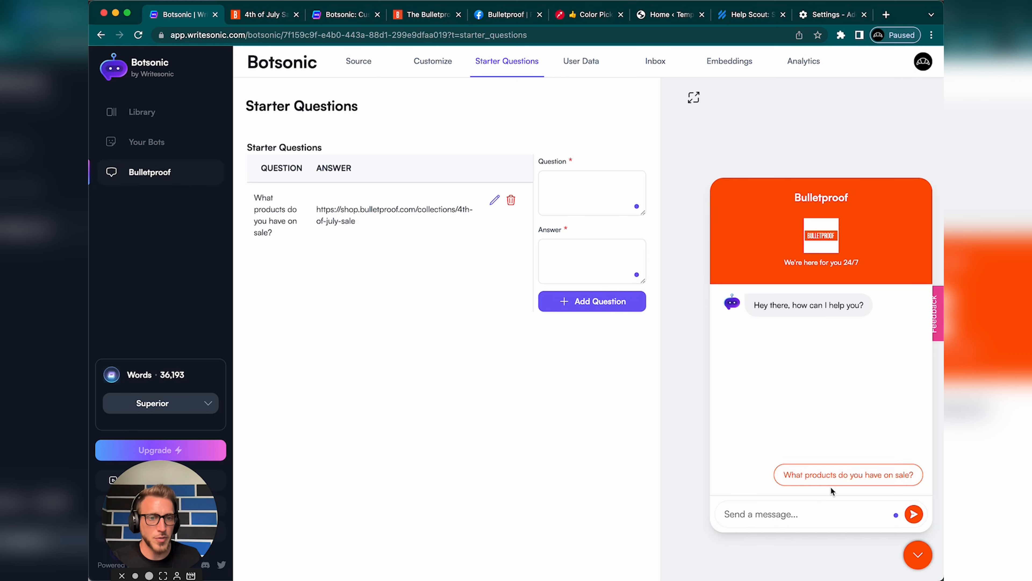
{"action": "left_click", "coordinate": [833, 476]}
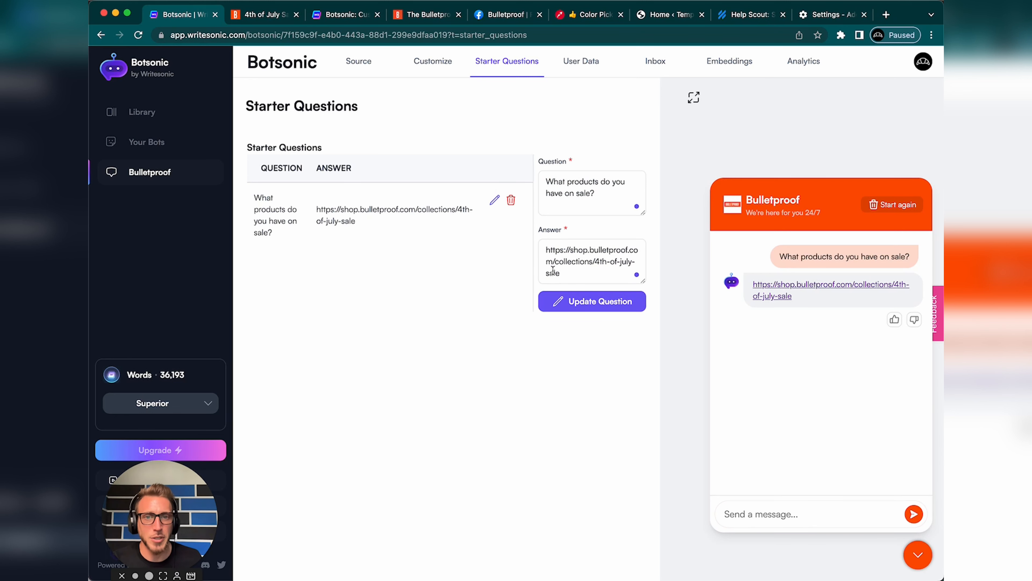
Step: Set the starter answer to "We are currently running a 4th of July sale! Find out more here" plus the sale link, and test it in the preview
{"action": "triple_click", "coordinate": [576, 266]}
{"action": "key", "text": "super+c"}
{"action": "key", "text": "BackSpace"}
{"action": "type", "text": "We are cur"}
{"action": "type", "text": "rently running a "}
{"action": "type", "text": "4th of Jul"}
{"action": "type", "text": "y sale! Find "}
{"action": "type", "text": "out more"}
{"action": "type", "text": " here"}
{"action": "key", "text": "super+v"}
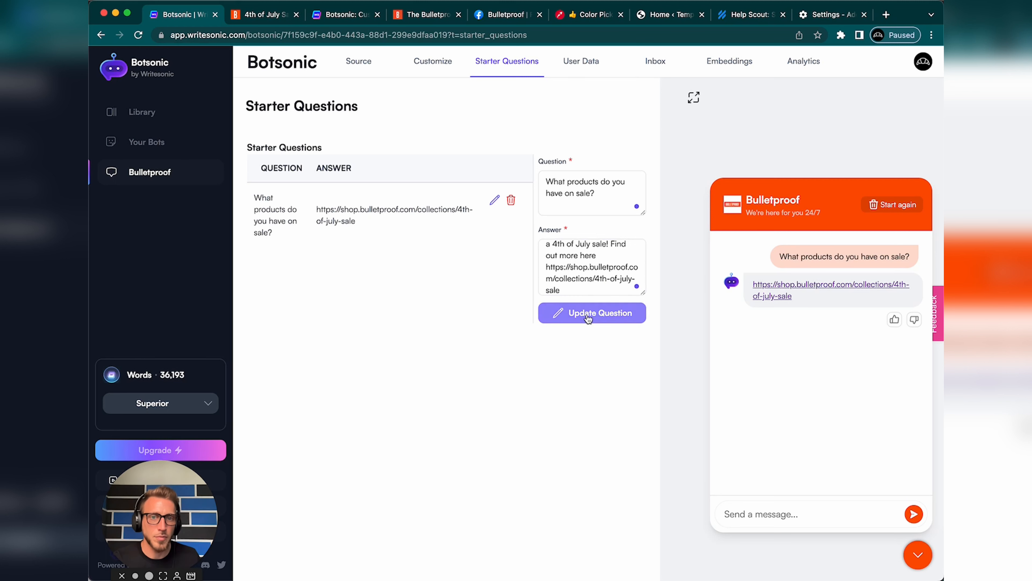
{"action": "left_click", "coordinate": [588, 317]}
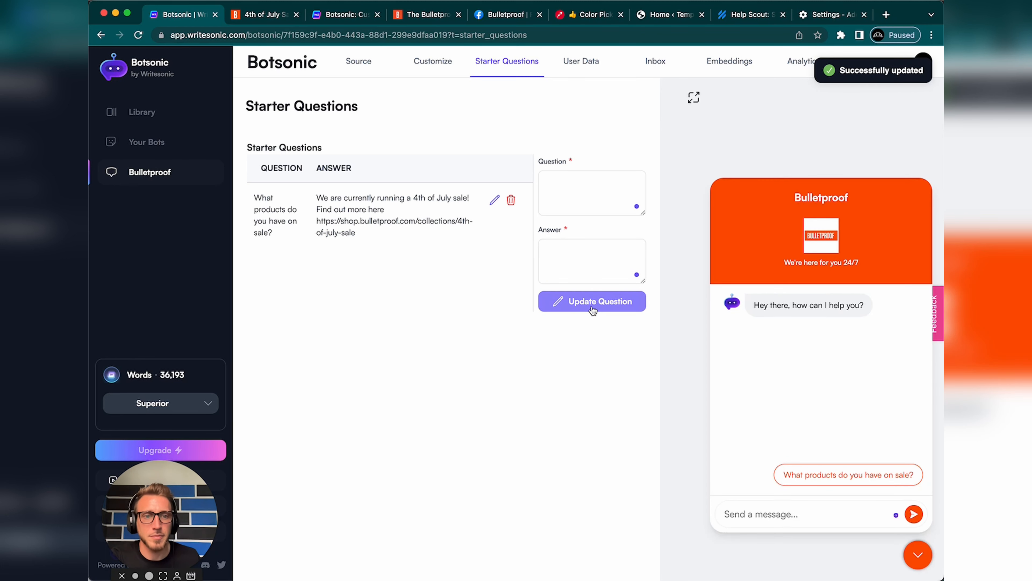
{"action": "left_click", "coordinate": [863, 474]}
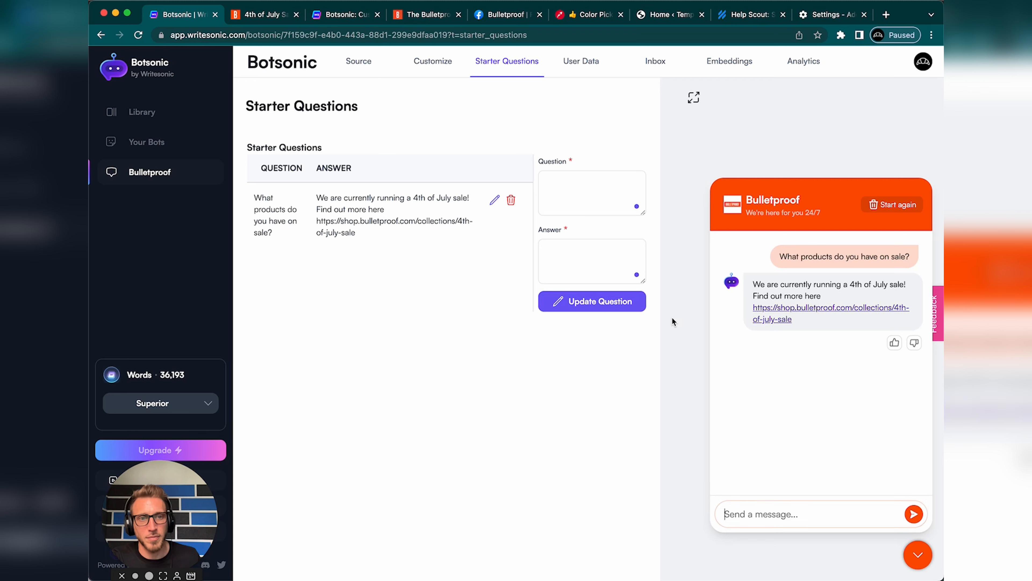
{"action": "left_click", "coordinate": [906, 206]}
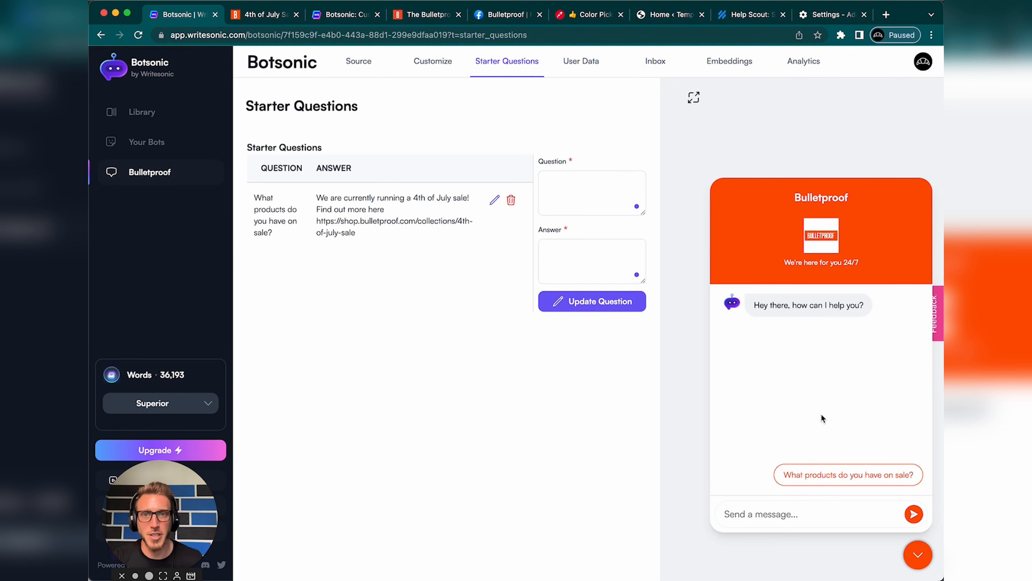
Step: Enter the chatbot guidelines "Be polite but never pushy" and "Always provide links to a blog post or product whenever possible", and update the bot
{"action": "left_click", "coordinate": [436, 65]}
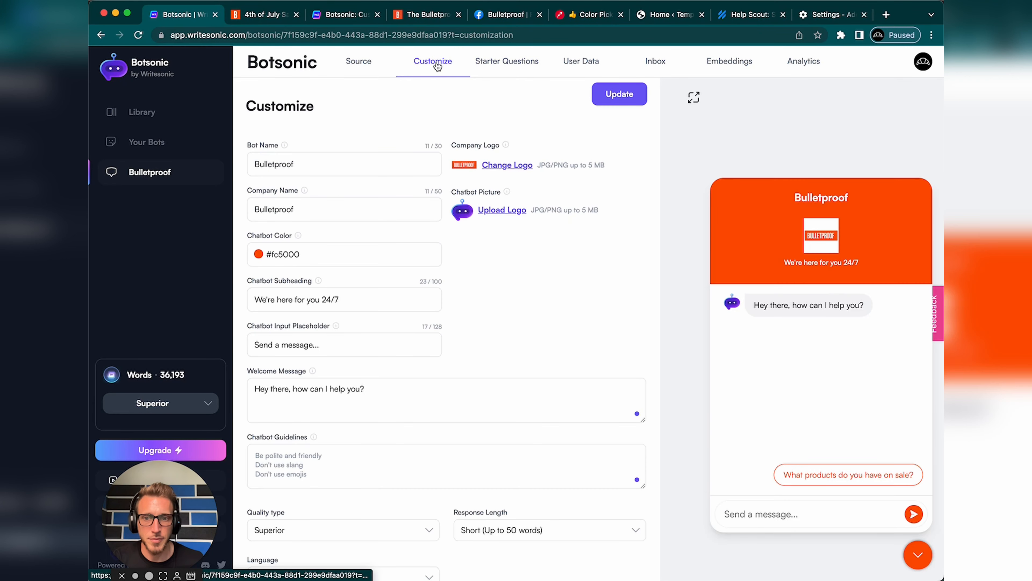
{"action": "scroll", "coordinate": [423, 234], "scroll_direction": "down", "scroll_amount": 3}
{"action": "left_click", "coordinate": [328, 345]}
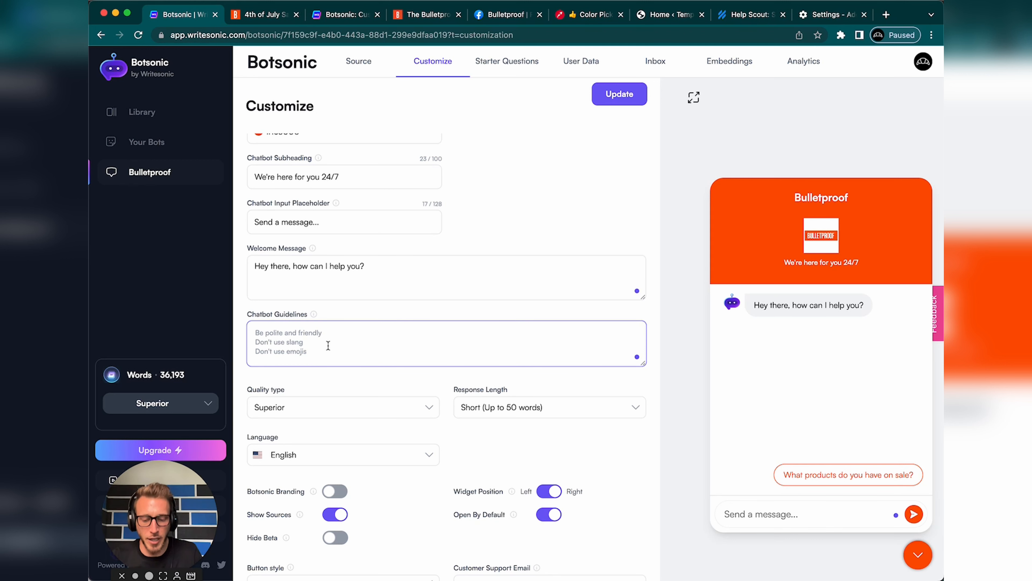
{"action": "type", "text": "Be po"}
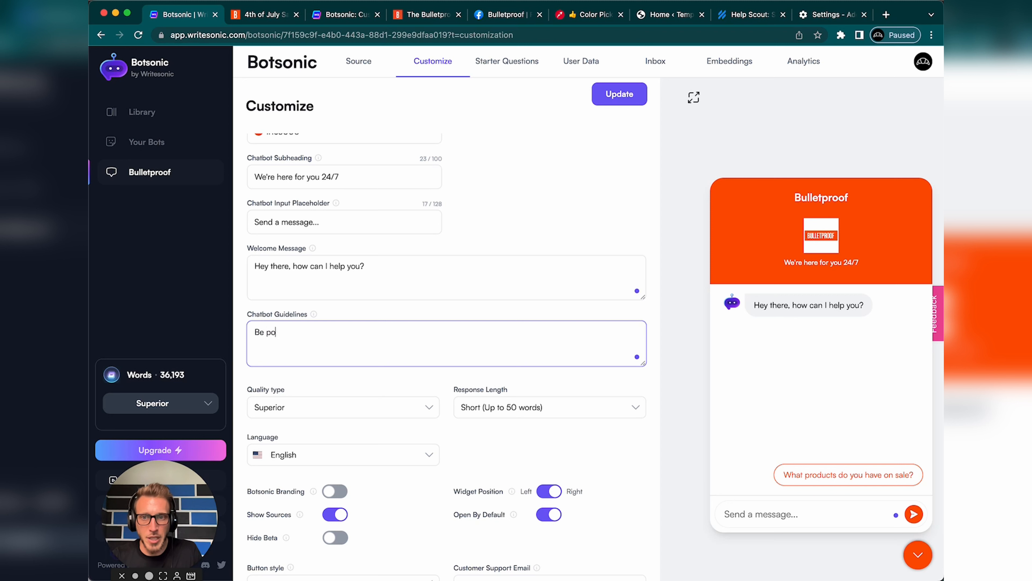
{"action": "type", "text": "lite but never pushy "}
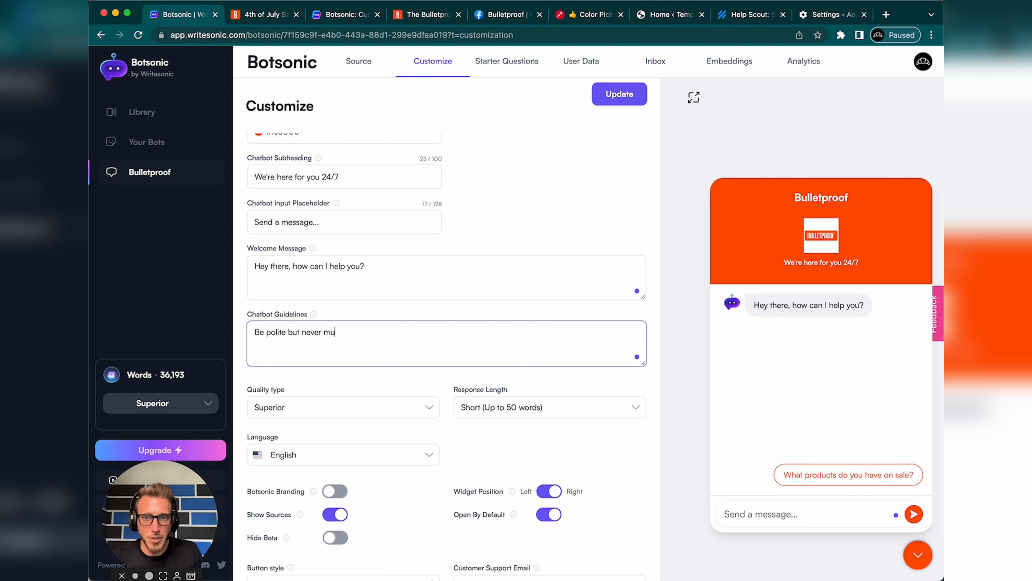
{"action": "type", "text": "Always provide "}
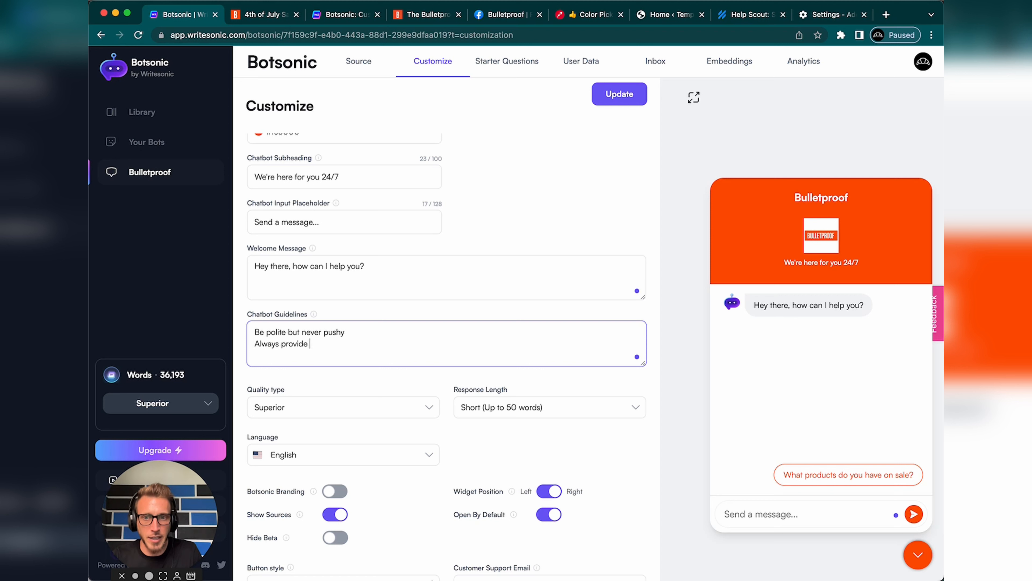
{"action": "type", "text": "links to a blog "}
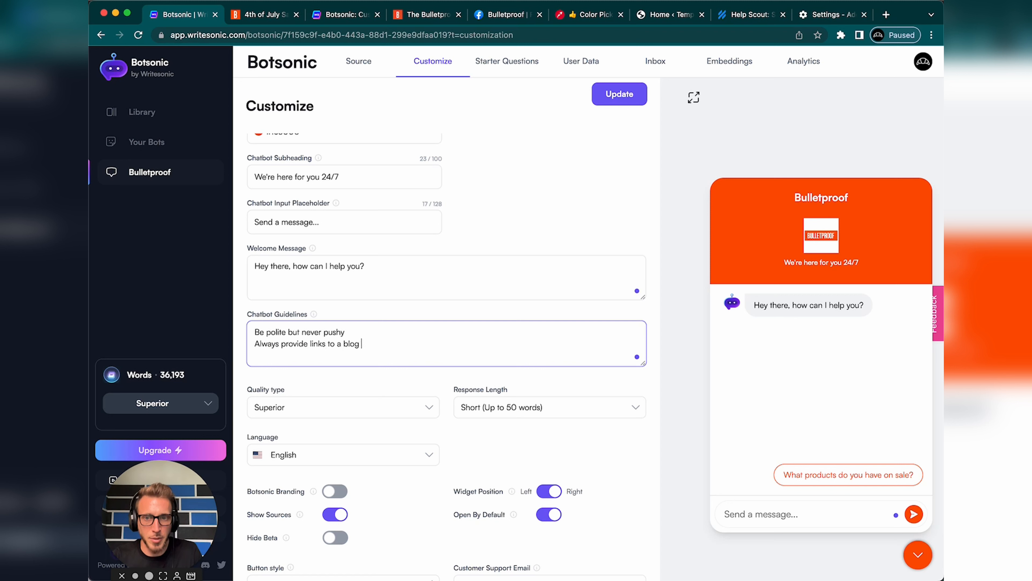
{"action": "type", "text": "post or product whe"}
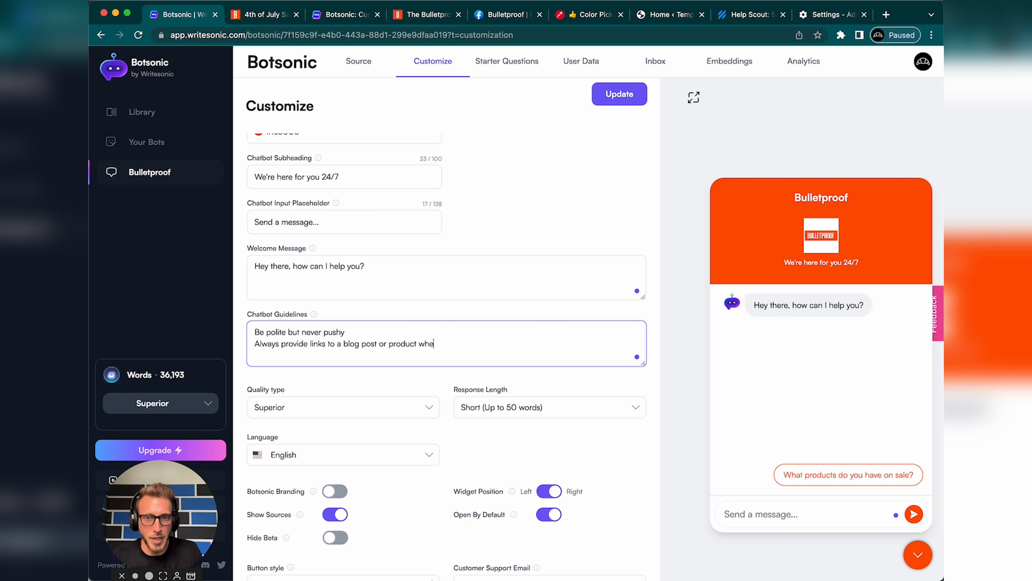
{"action": "type", "text": "never possible"}
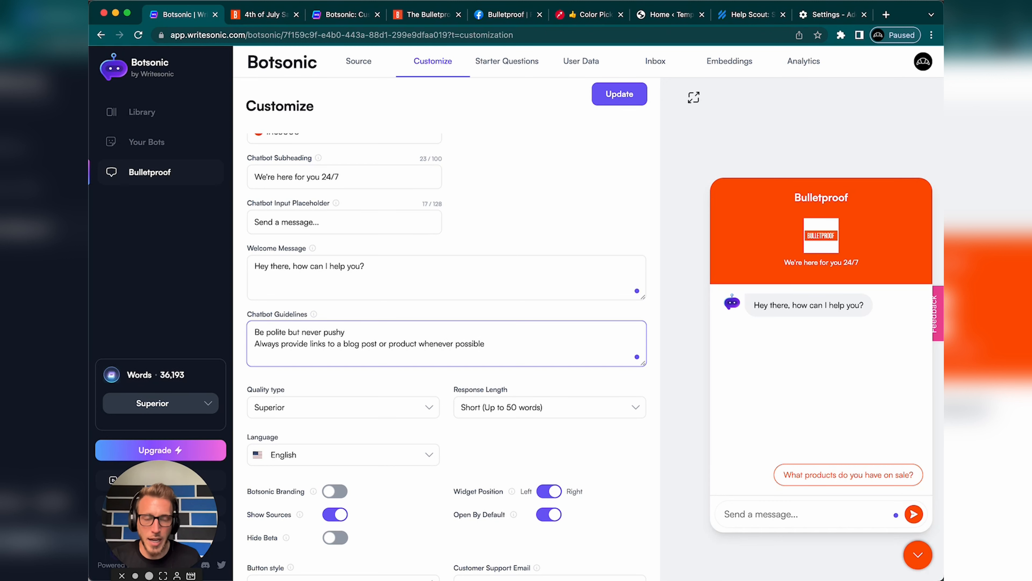
{"action": "left_click", "coordinate": [619, 93]}
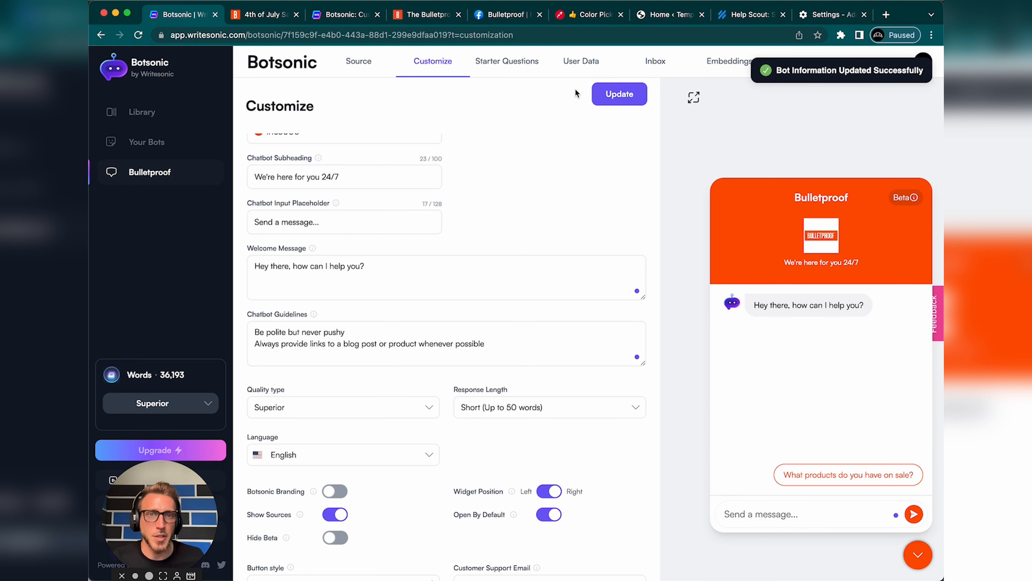
Step: Compare hiding and showing the user data form, keep Show form, and examine which data fields the bot collects without changing them
{"action": "left_click", "coordinate": [583, 61]}
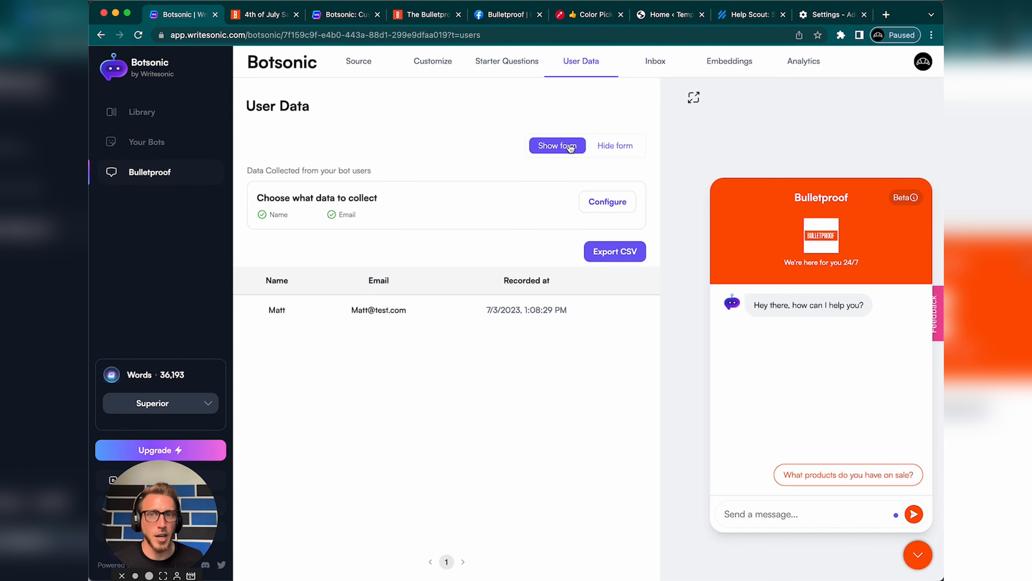
{"action": "left_click", "coordinate": [628, 147]}
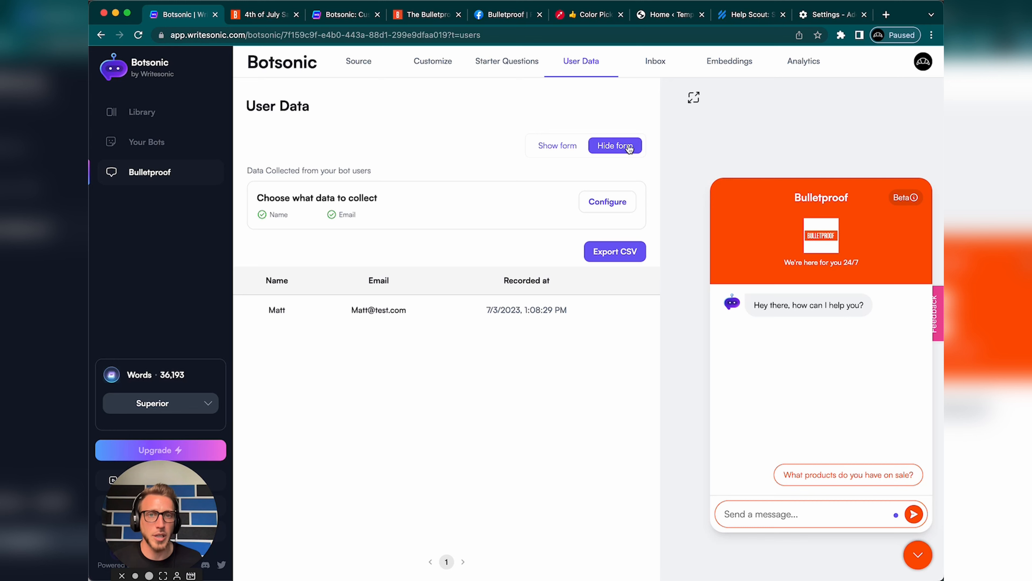
{"action": "left_click", "coordinate": [567, 147]}
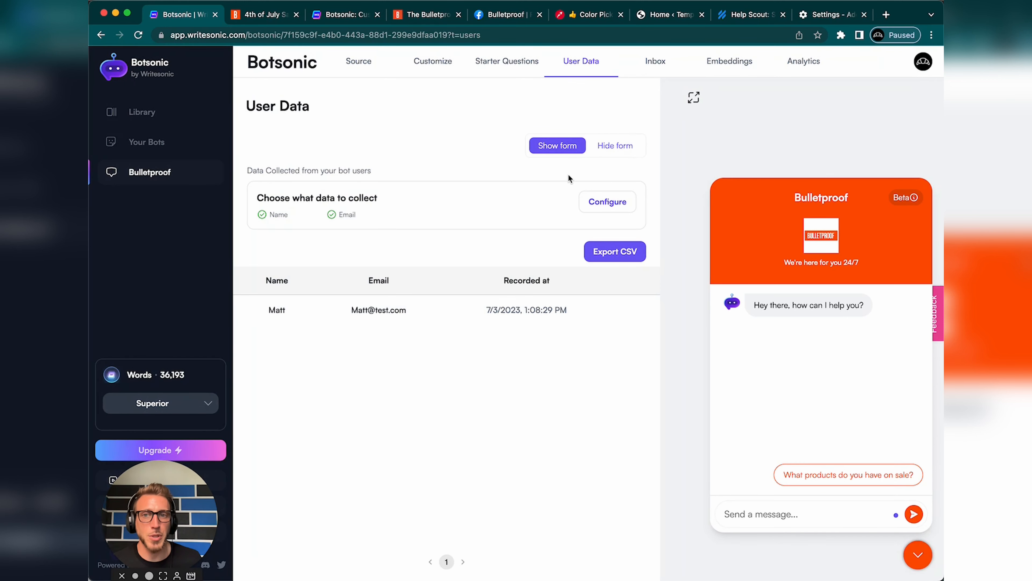
{"action": "left_click", "coordinate": [605, 203]}
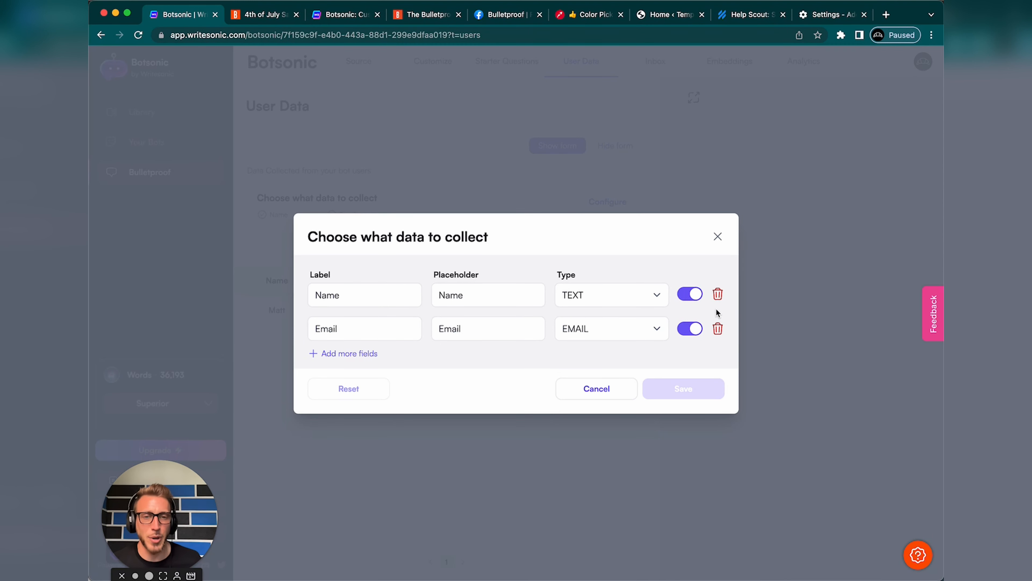
{"action": "left_click", "coordinate": [718, 237]}
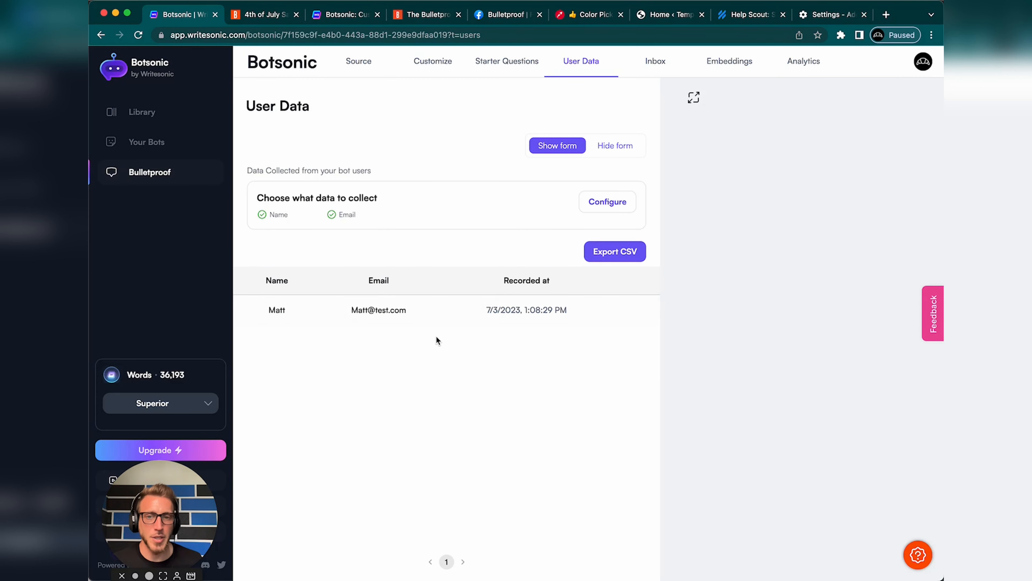